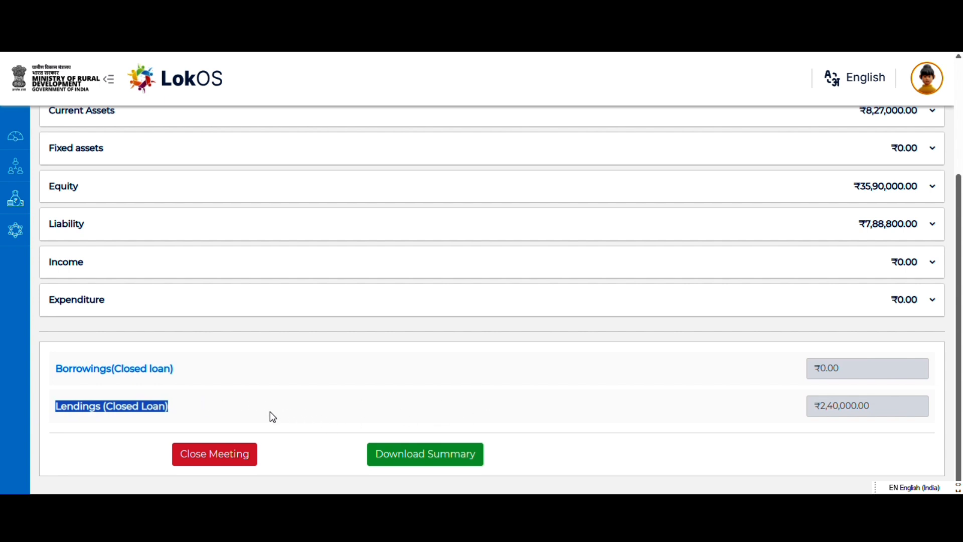
- Review the Lendings (Closed Loan) entry form and its loan summary, and return to the cut-off meeting overview
left_click(71, 432)
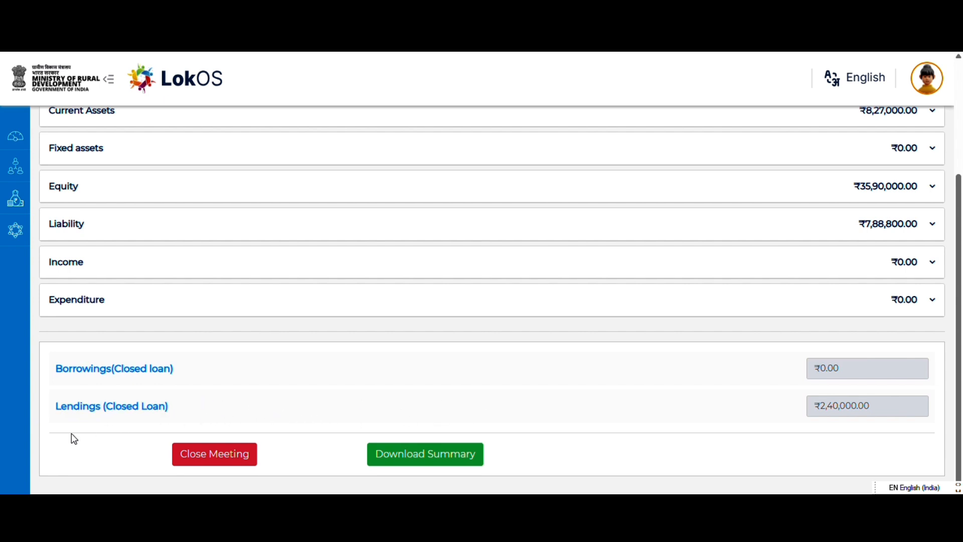
left_click(79, 407)
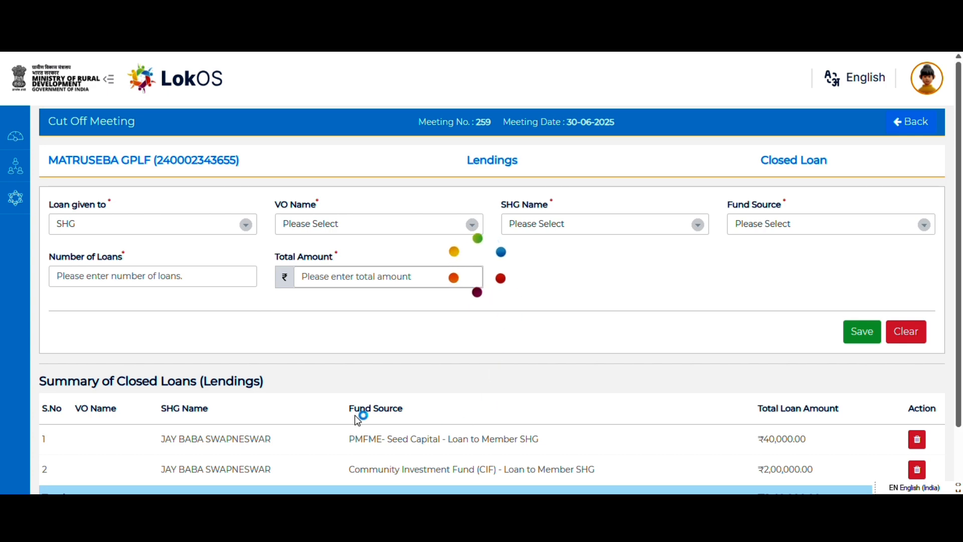
scroll(346, 424, "down", 3)
scroll(221, 386, "up", 3)
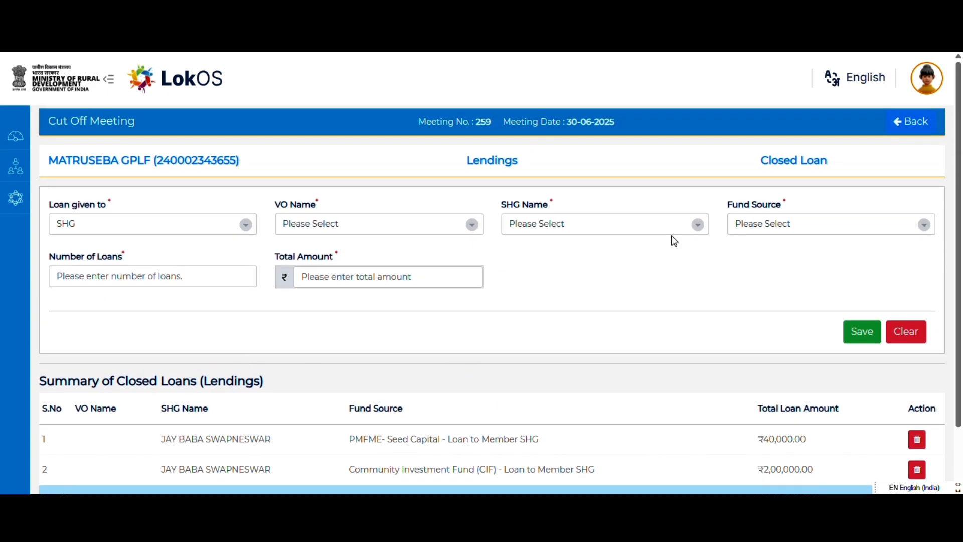
left_click(911, 121)
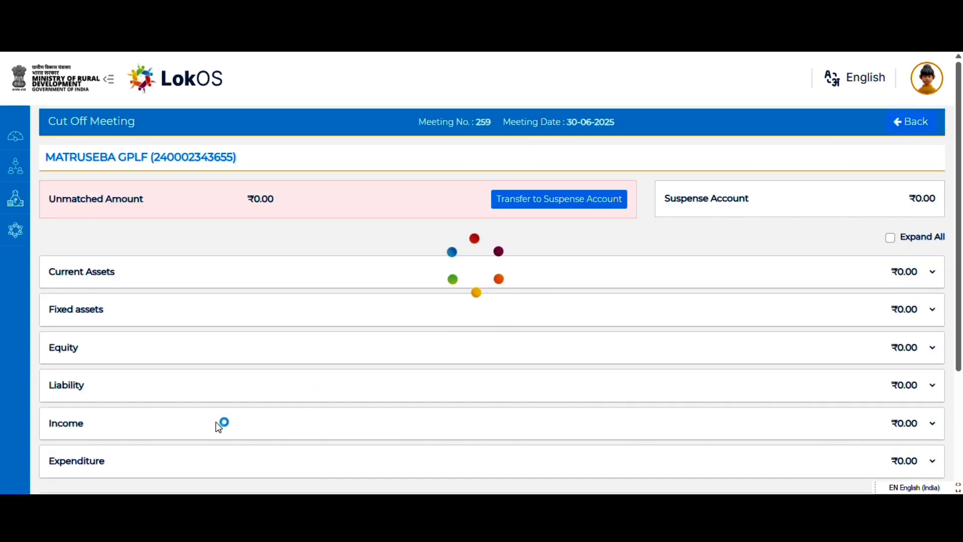
scroll(74, 434, "down", 3)
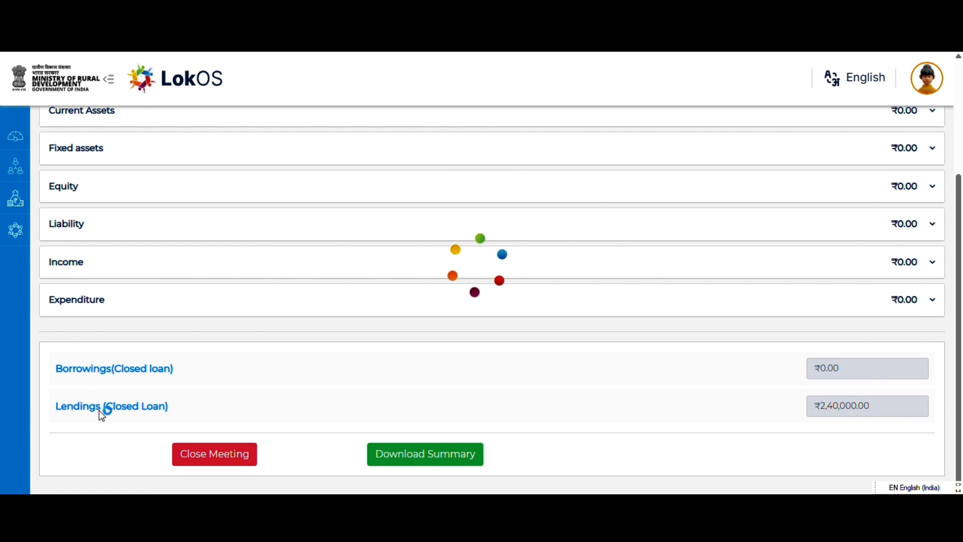
scroll(127, 409, "up", 3)
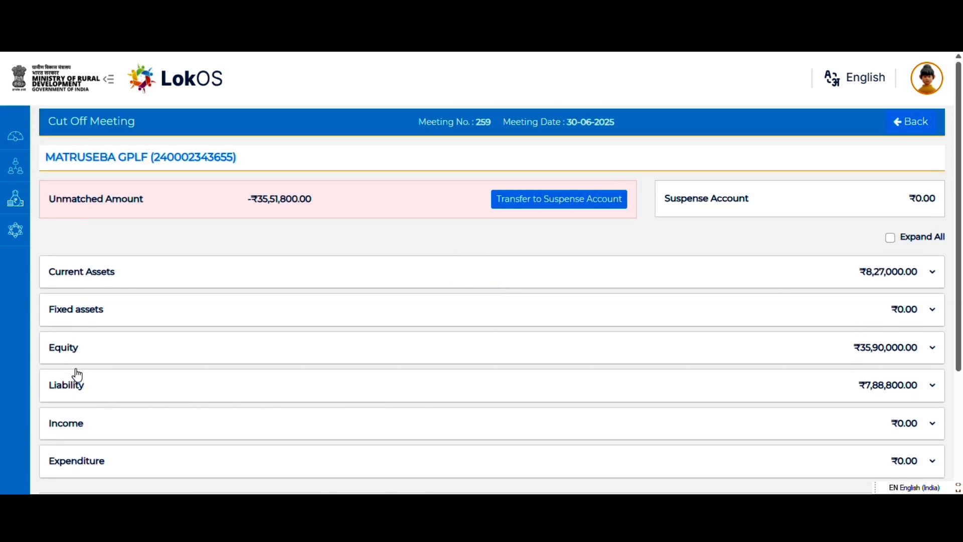
- Expand Current Assets and open the Community Investment Fund (CIF) - Loan to Member SHG entry form
left_click(81, 283)
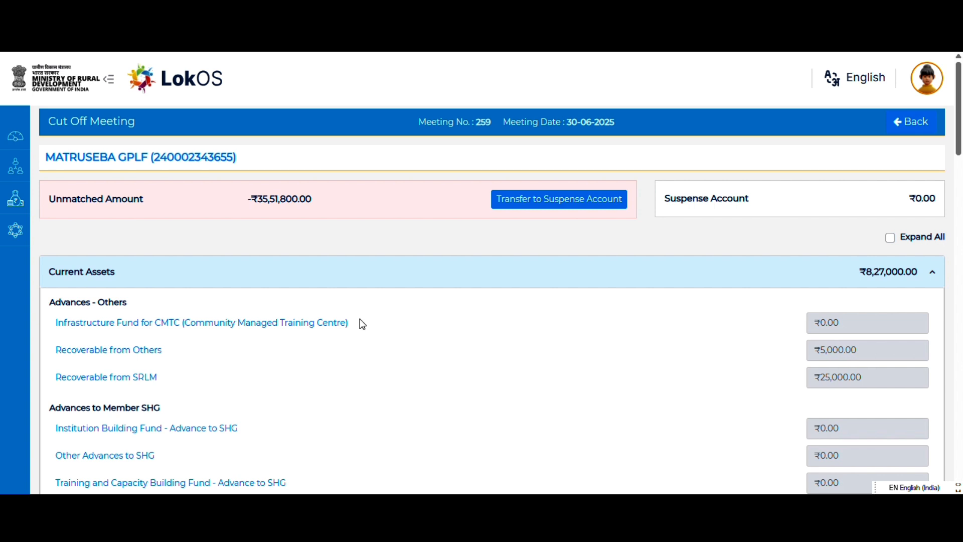
scroll(76, 327, "down", 4)
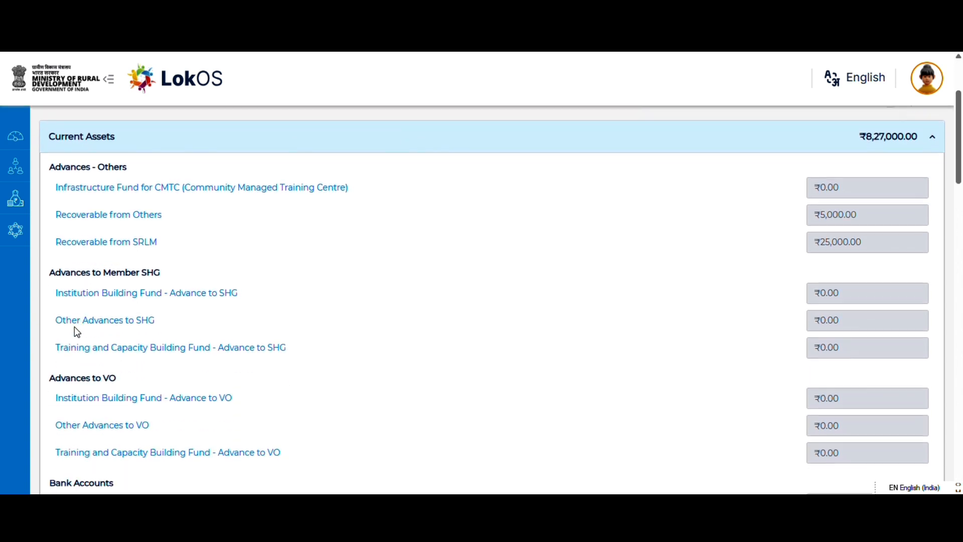
scroll(76, 327, "down", 7)
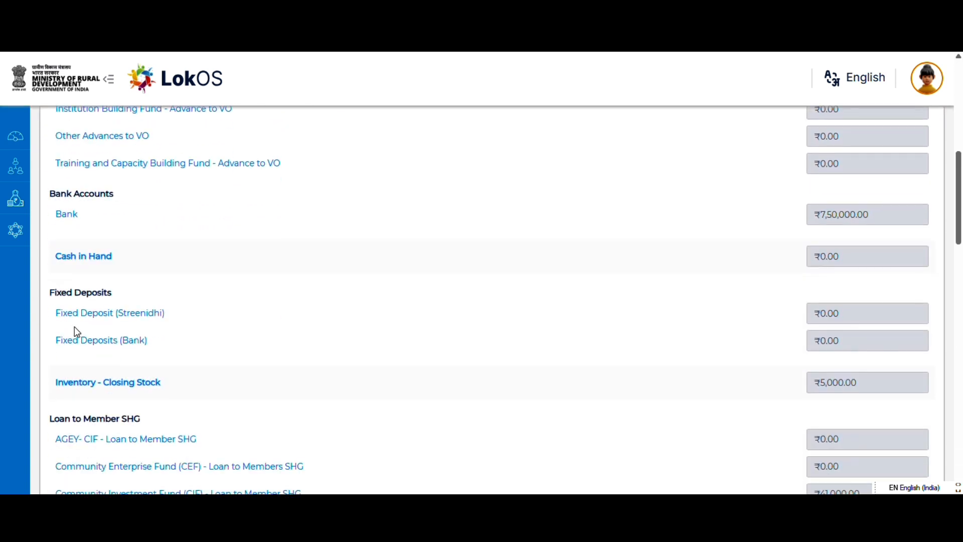
scroll(76, 333, "down", 2)
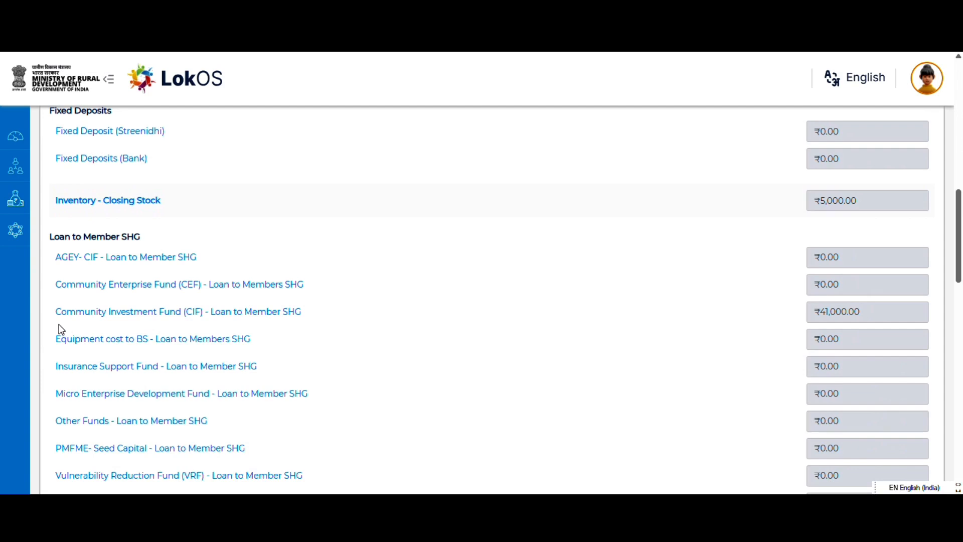
left_click_drag(53, 308, 310, 310)
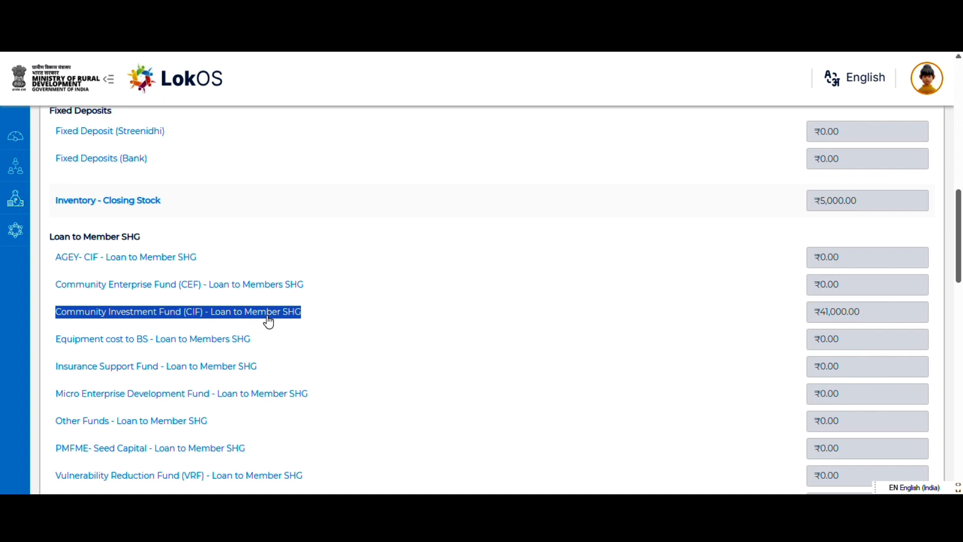
left_click(44, 320)
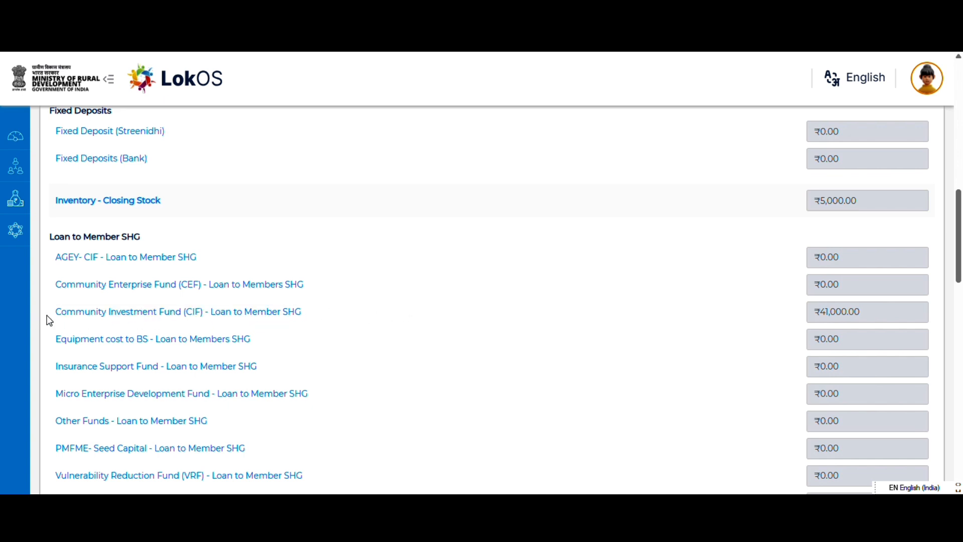
left_click(80, 319)
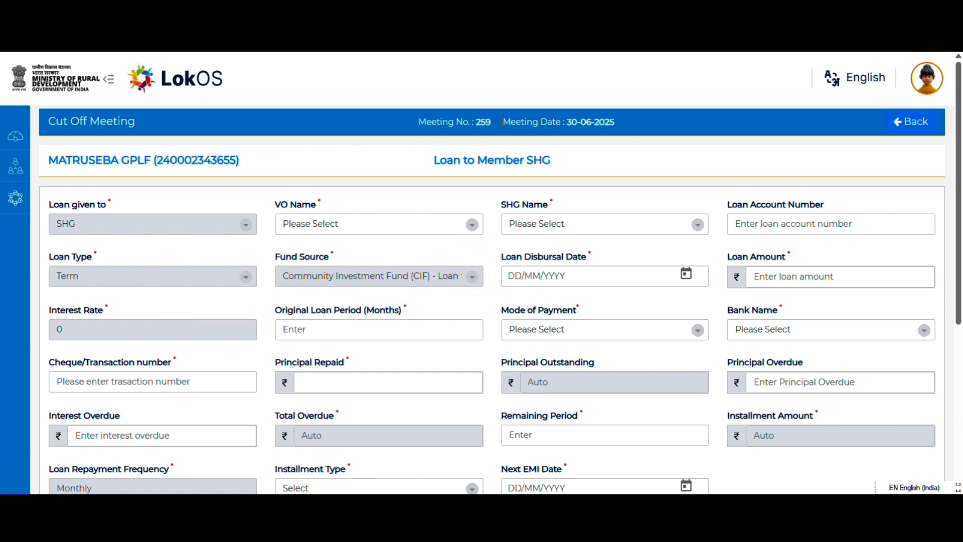
left_click_drag(423, 121, 628, 126)
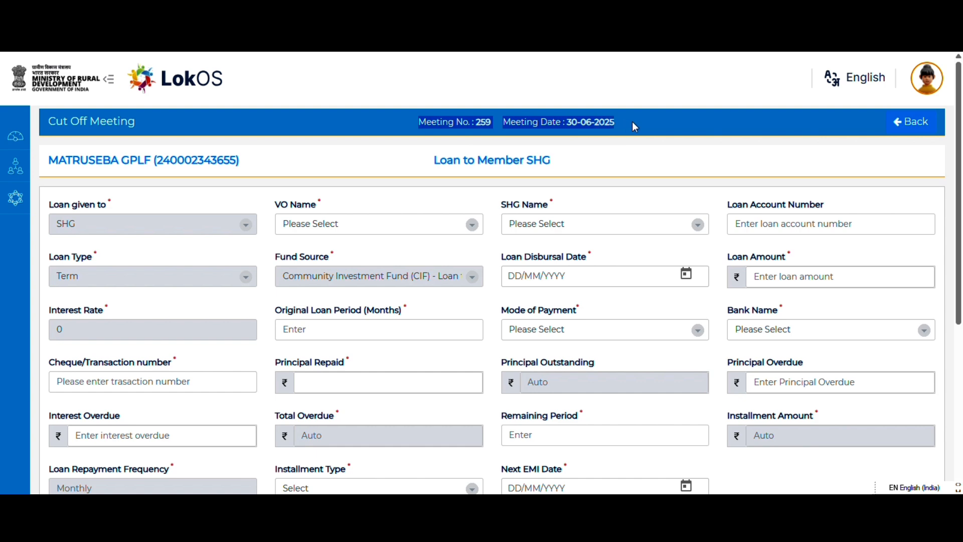
left_click(664, 125)
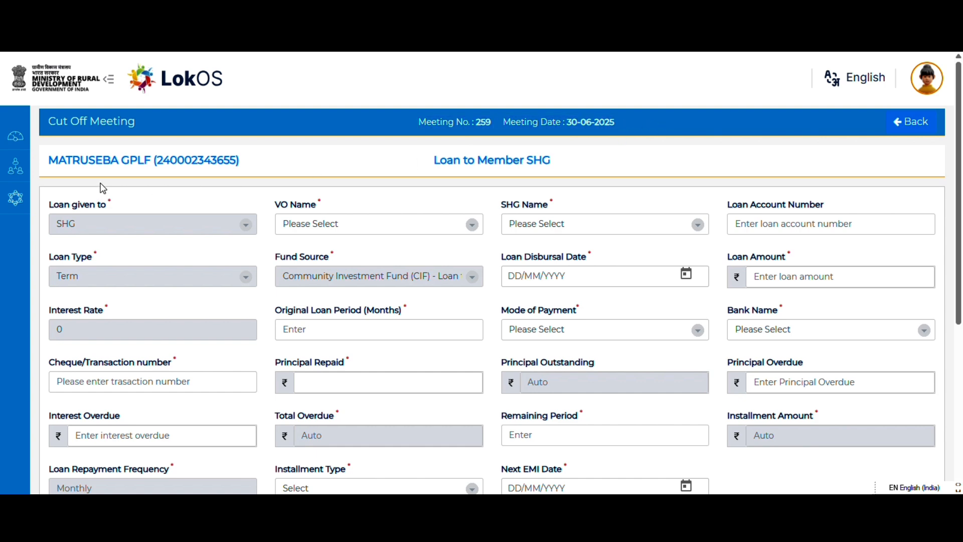
- Select BALUKESWAR CLF as the VO and LAXMINARAYAN as the SHG, and enter the loan account number
scroll(168, 205, "down", 1)
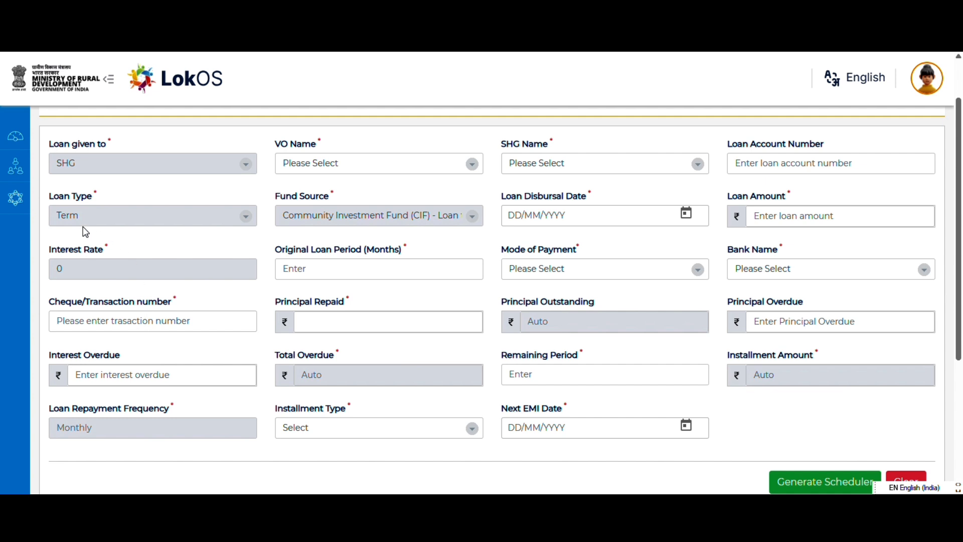
left_click_drag(54, 147, 115, 148)
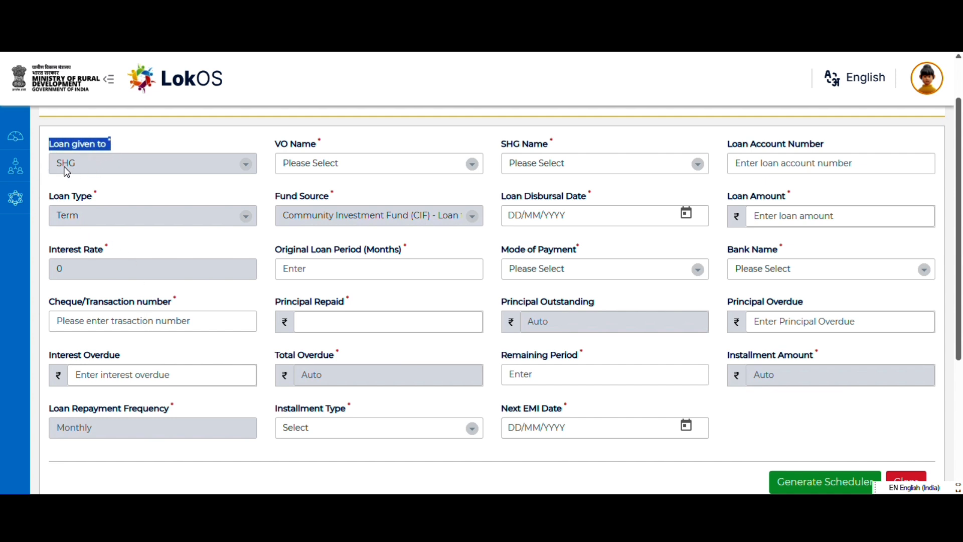
left_click(133, 147)
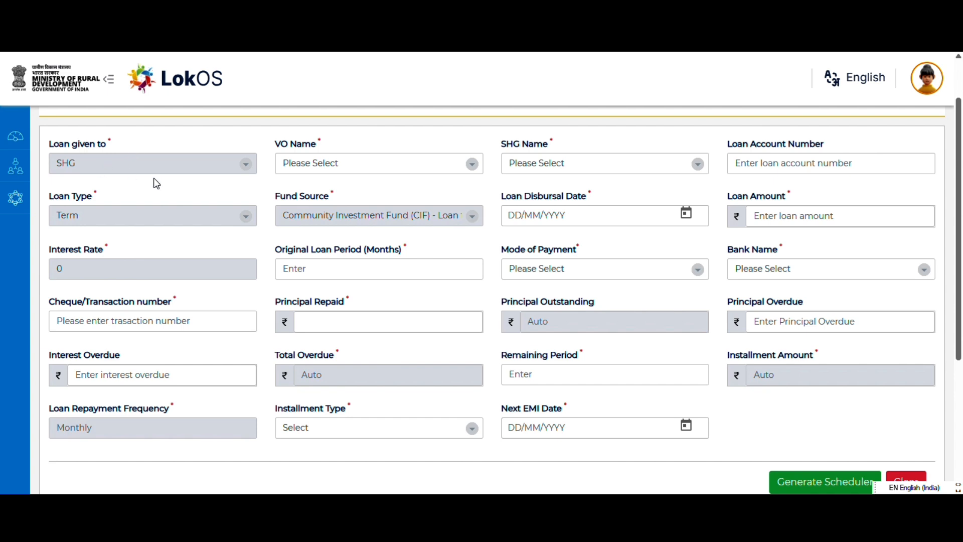
left_click(295, 161)
left_click(311, 201)
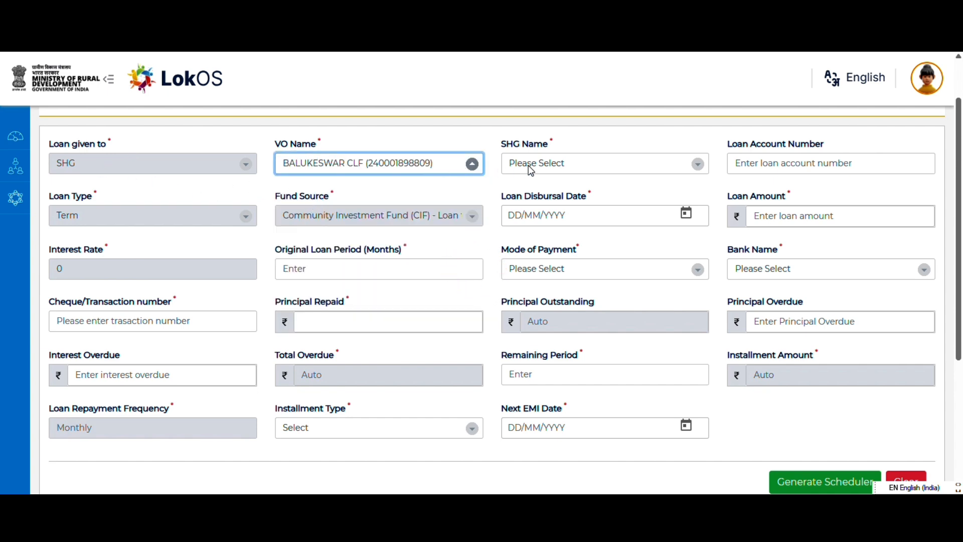
left_click(541, 162)
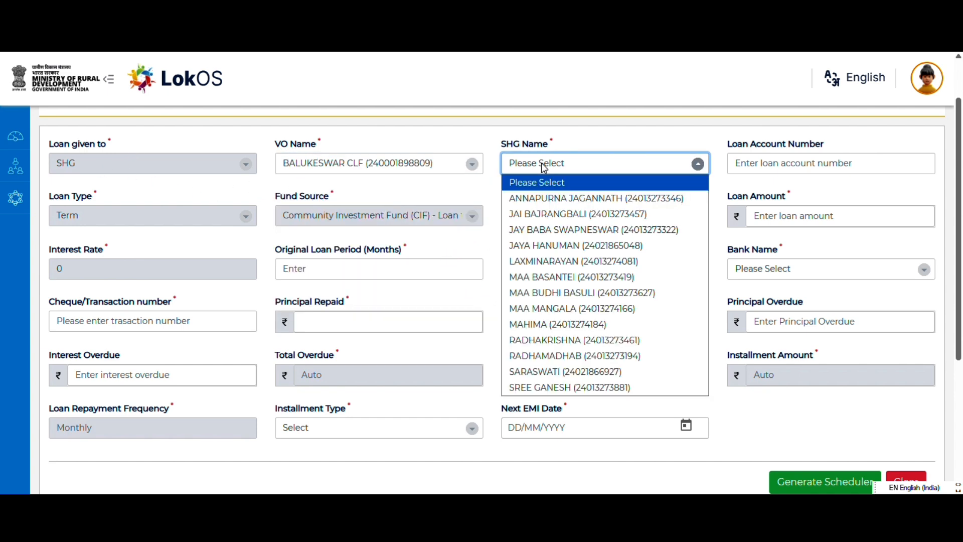
left_click(549, 262)
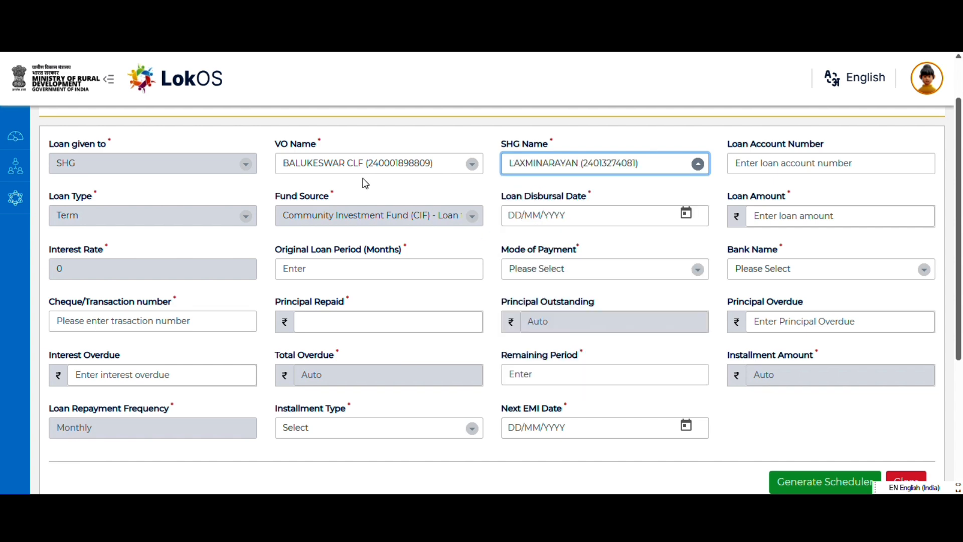
left_click(780, 166)
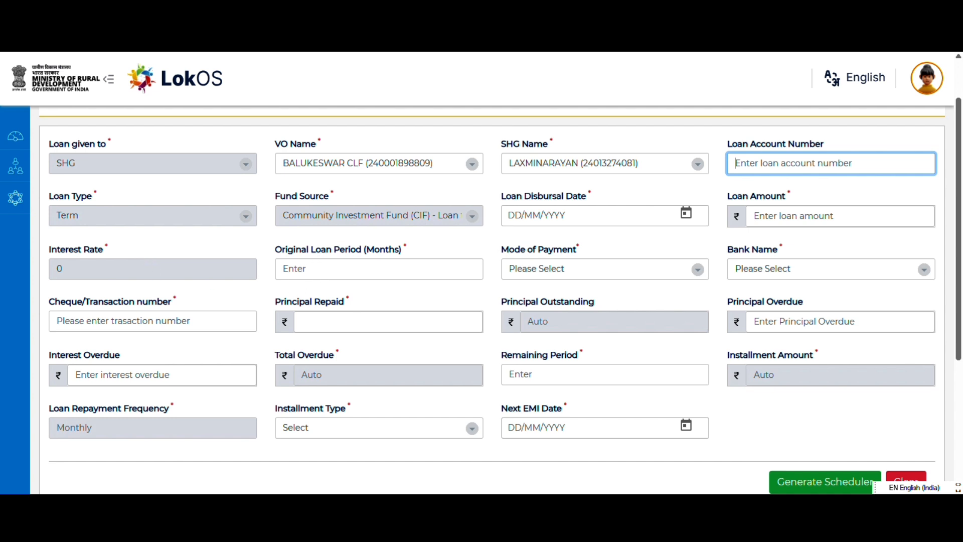
type("123")
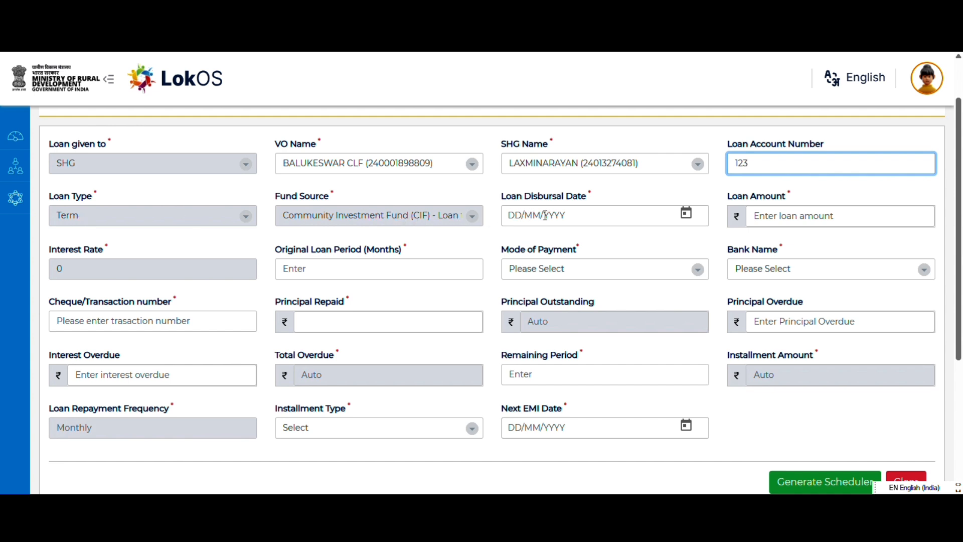
left_click(111, 216)
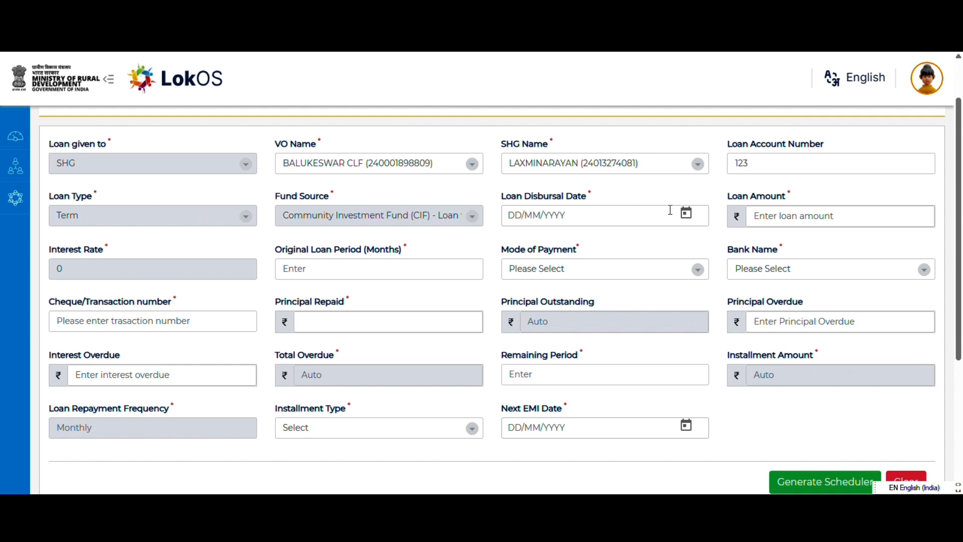
- Set the loan disbursal date to 1/4/2025 and the loan amount to ₹1,00,000
left_click(687, 214)
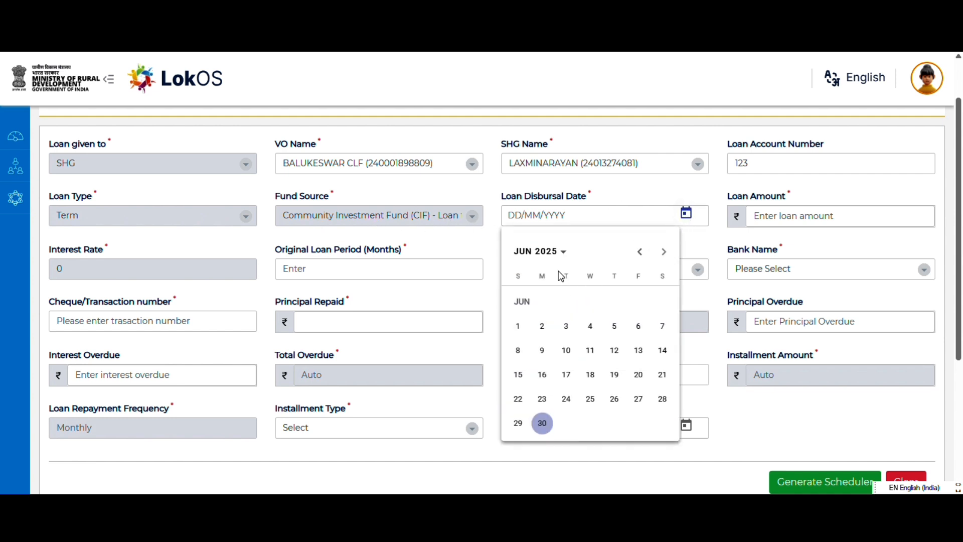
left_click(640, 252)
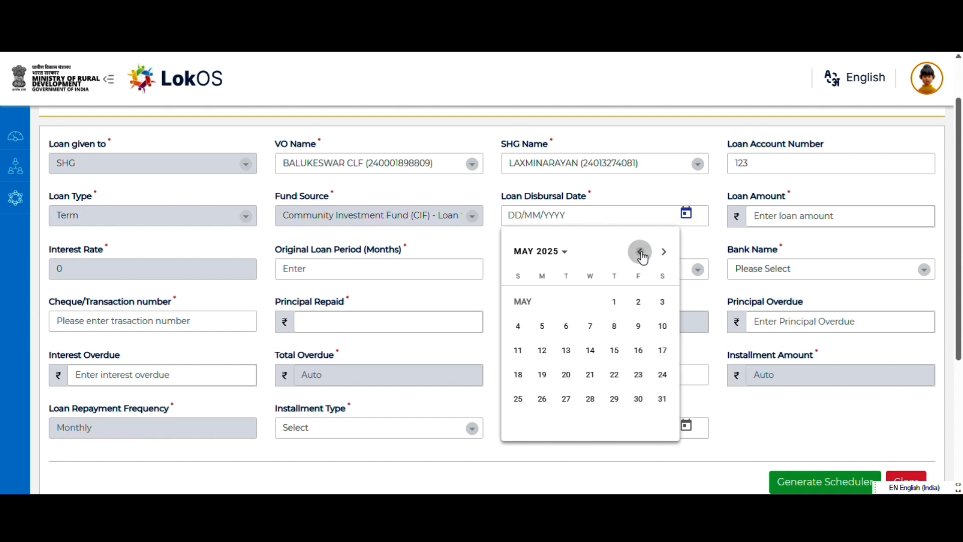
left_click(641, 252)
left_click(574, 334)
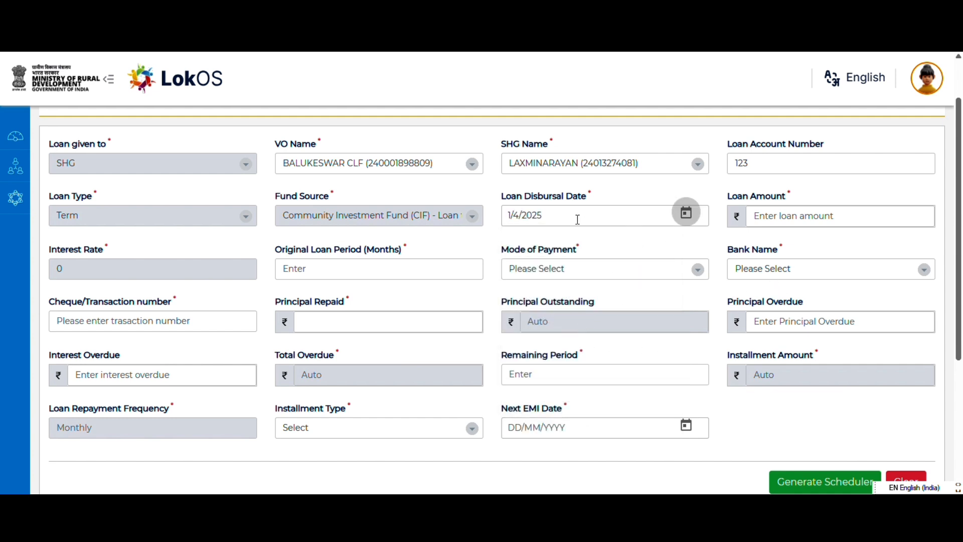
left_click(786, 214)
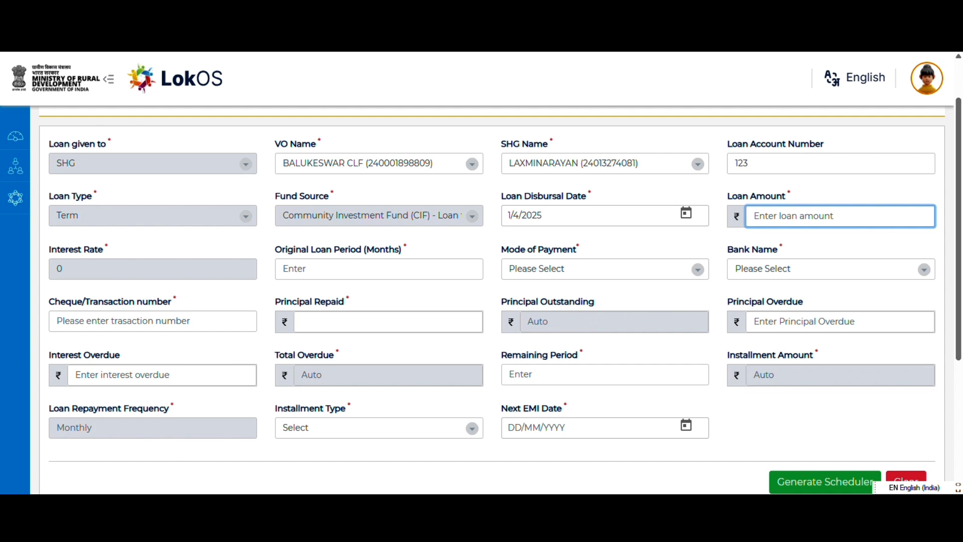
type("1,00,00")
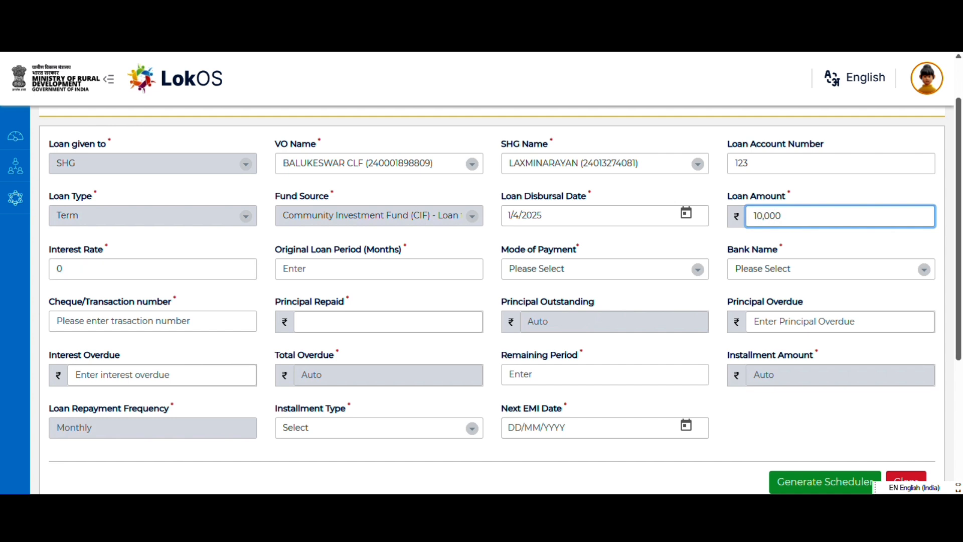
type("0")
- Set the interest rate to 12 and the original loan period to 36 months
left_click(78, 273)
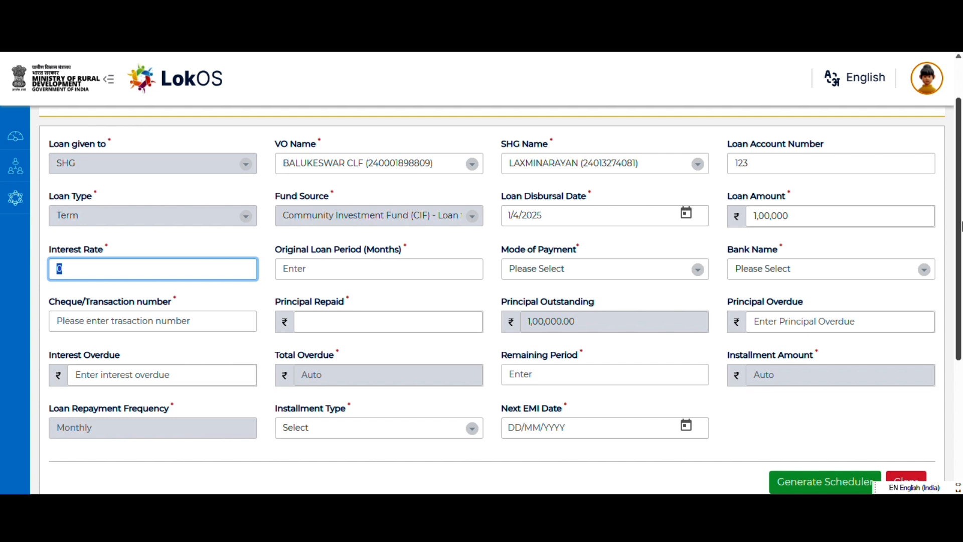
type("12%")
key("BackSpace")
left_click(322, 274)
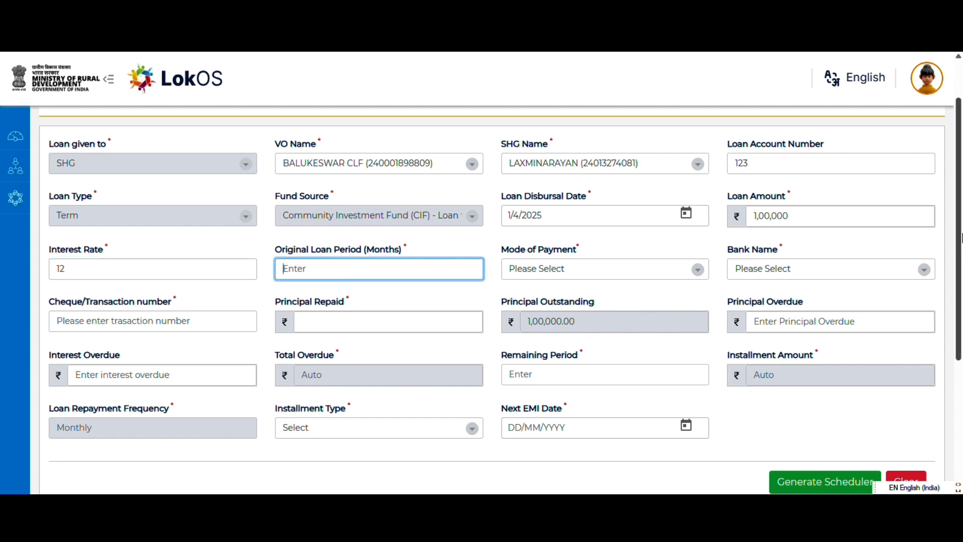
type("36")
- Set the mode of payment to Bank and choose the first listed BOI account as the bank name
left_click(527, 270)
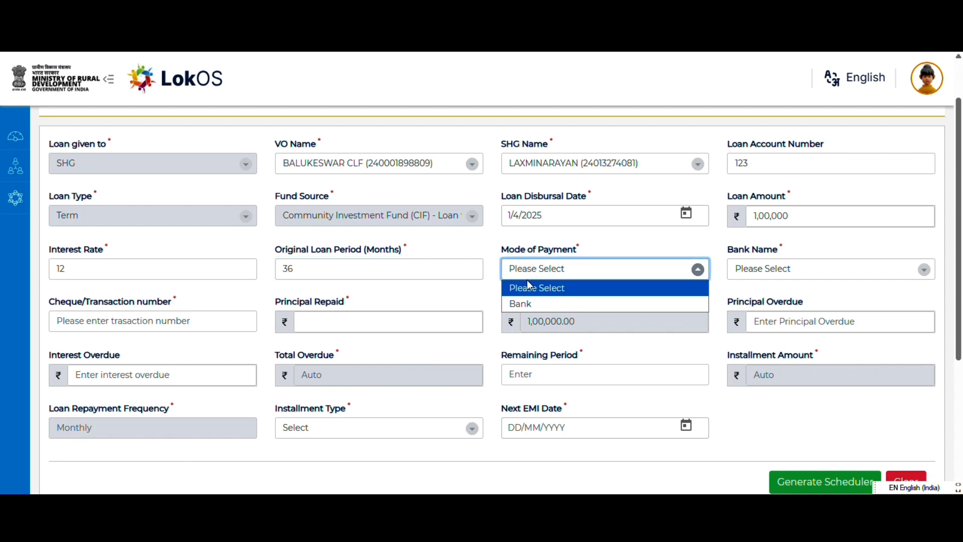
left_click(528, 284)
left_click(750, 268)
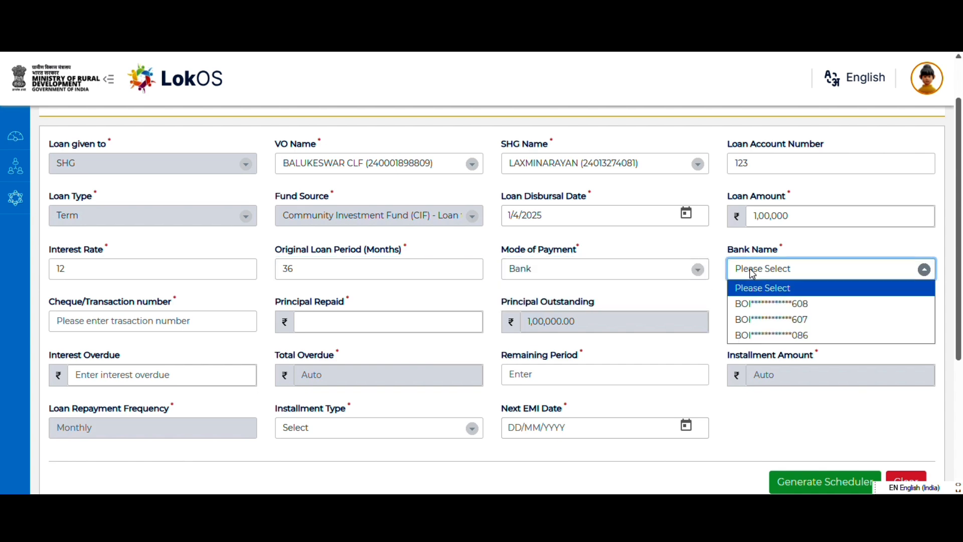
left_click(749, 303)
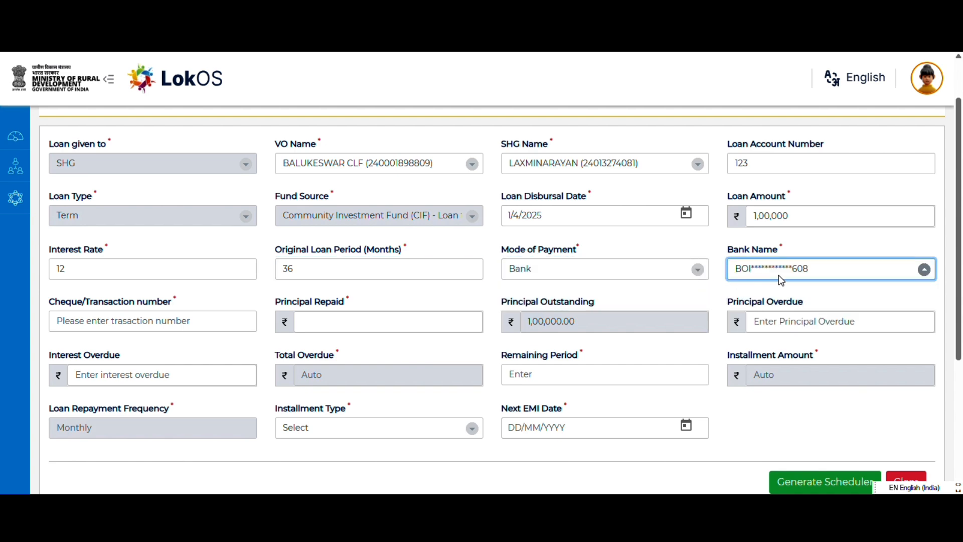
- Enter the cheque/transaction number for the bank payment
left_click(92, 327)
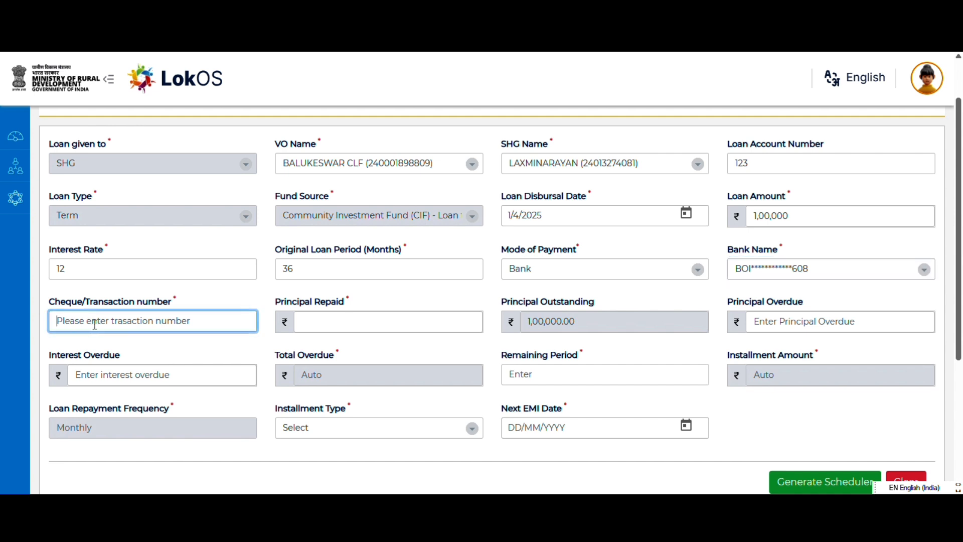
type("123456")
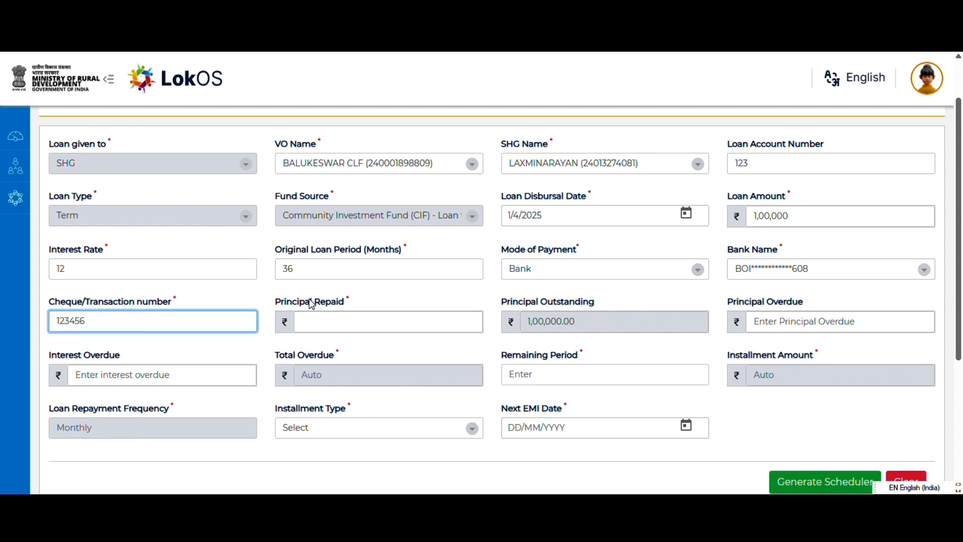
left_click_drag(129, 319, 82, 303)
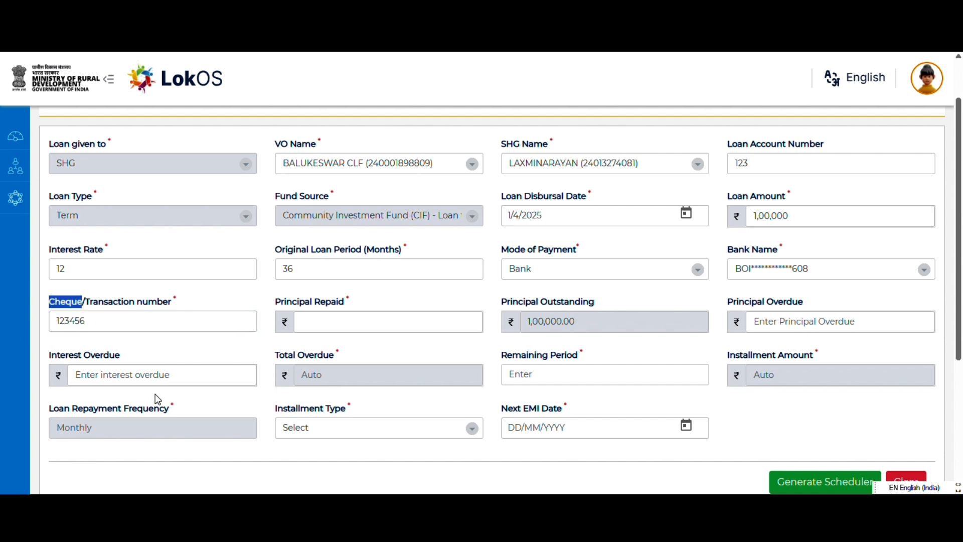
left_click(262, 301)
- Set the principal repaid on the loan to ₹10,000
left_click(336, 322)
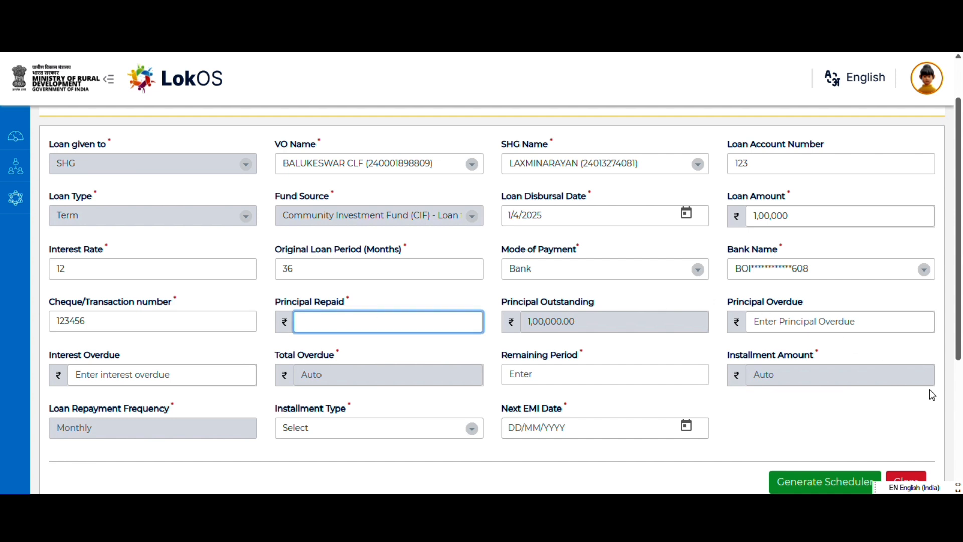
type("10,000")
double_click(302, 303)
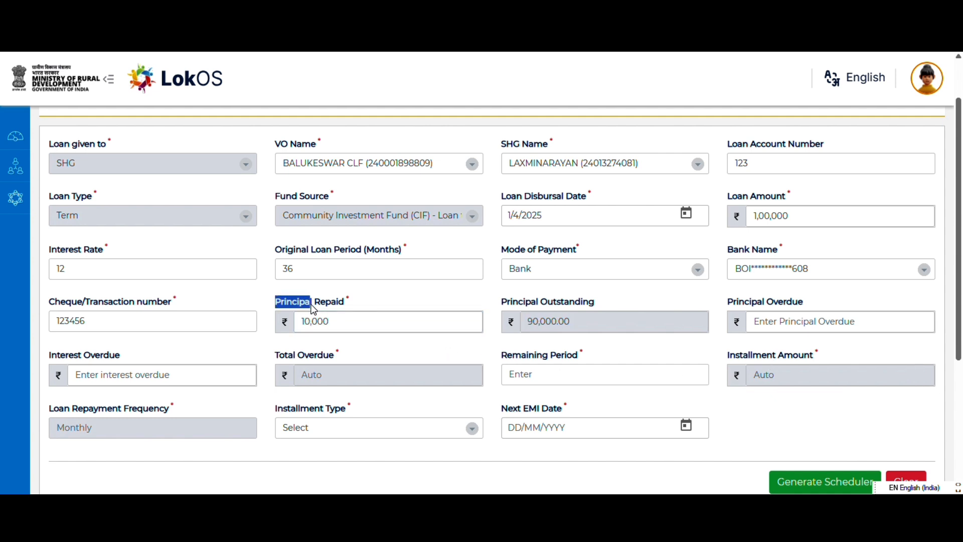
mouse_move(352, 303)
left_mouse_down()
mouse_move(258, 301)
mouse_move(351, 302)
left_mouse_up()
left_click(260, 304)
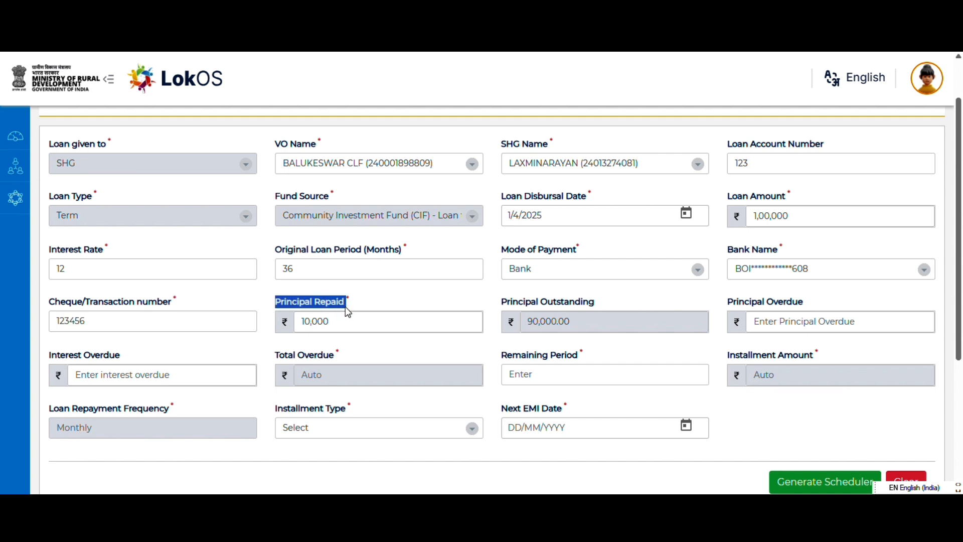
double_click(303, 323)
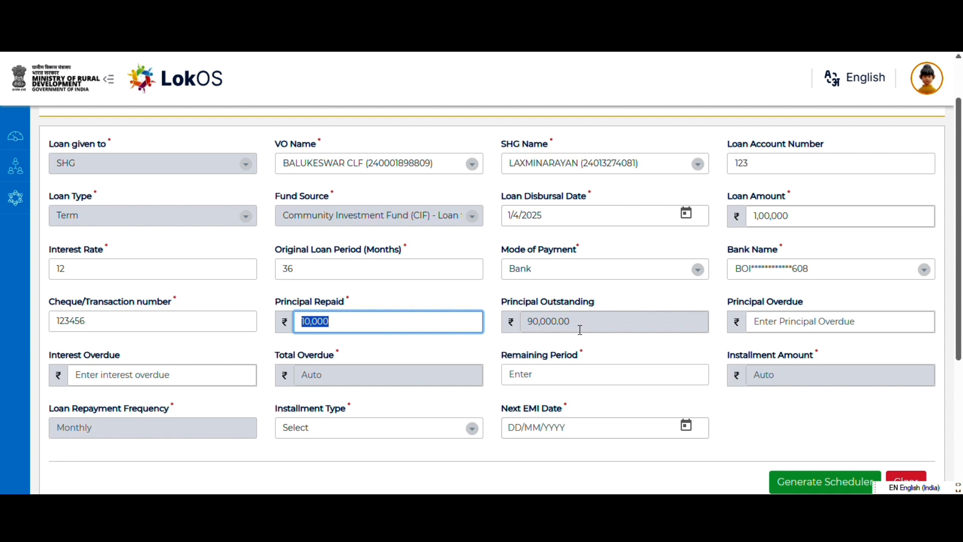
- Set both the principal overdue and the interest overdue to 0
left_click(792, 323)
type("0")
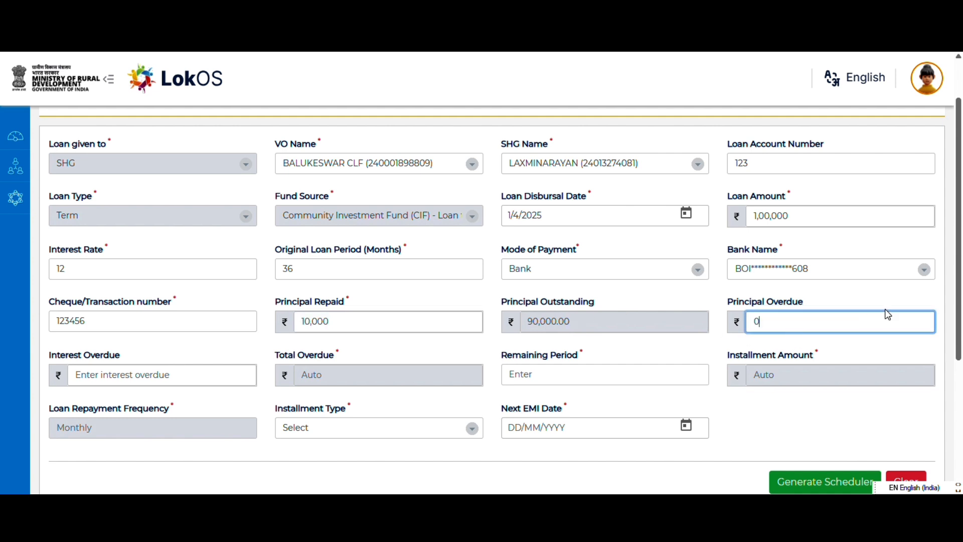
left_click(135, 368)
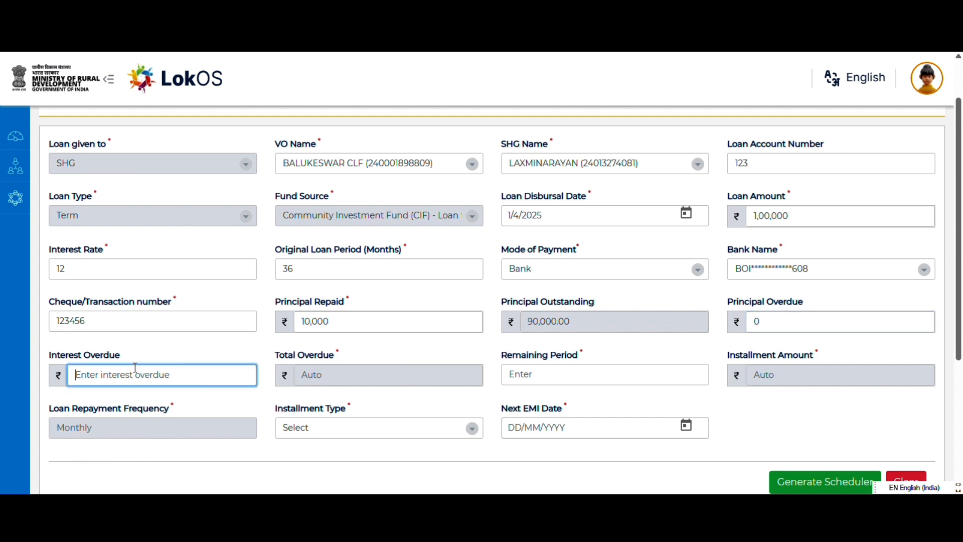
type("0")
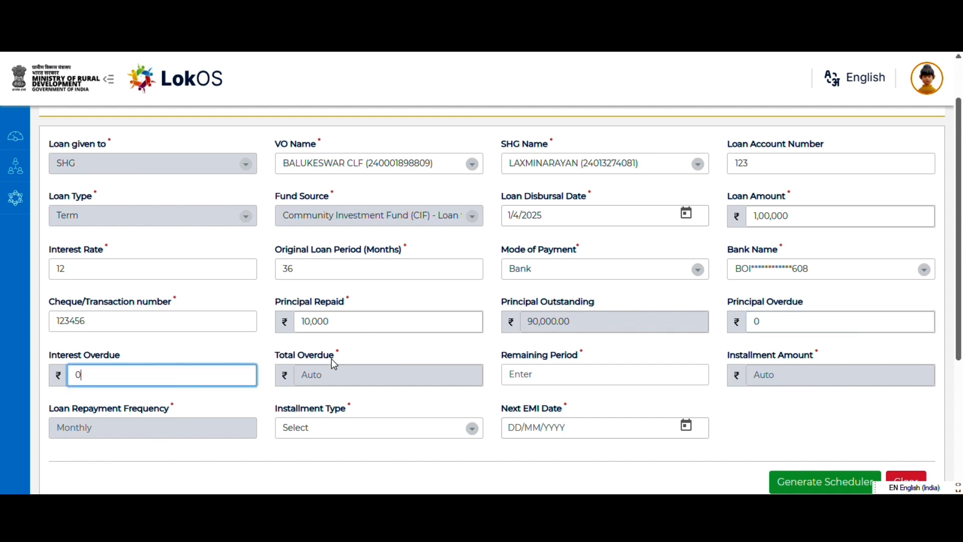
- Set the remaining period to 33 and choose Fixed Principal Based as the installment type
left_click(546, 377)
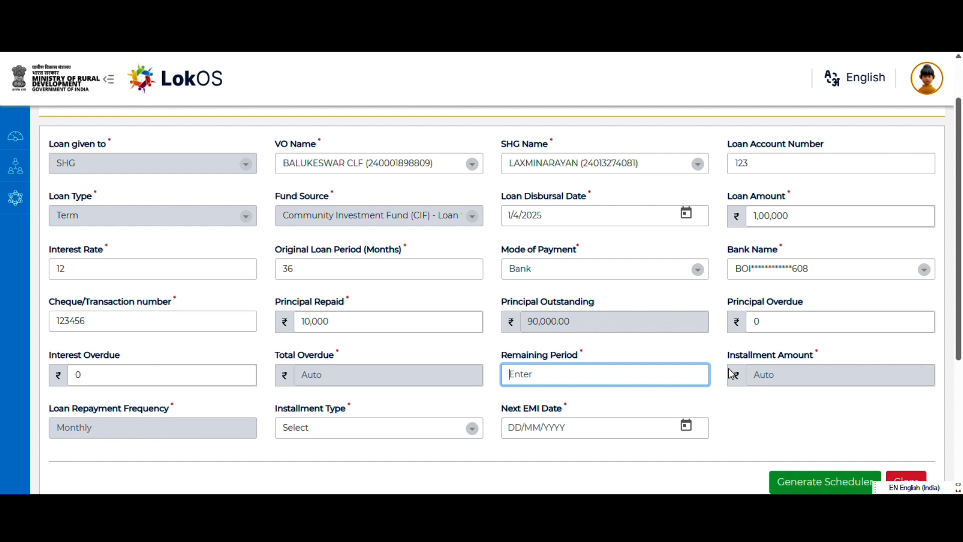
type("33")
left_click(475, 431)
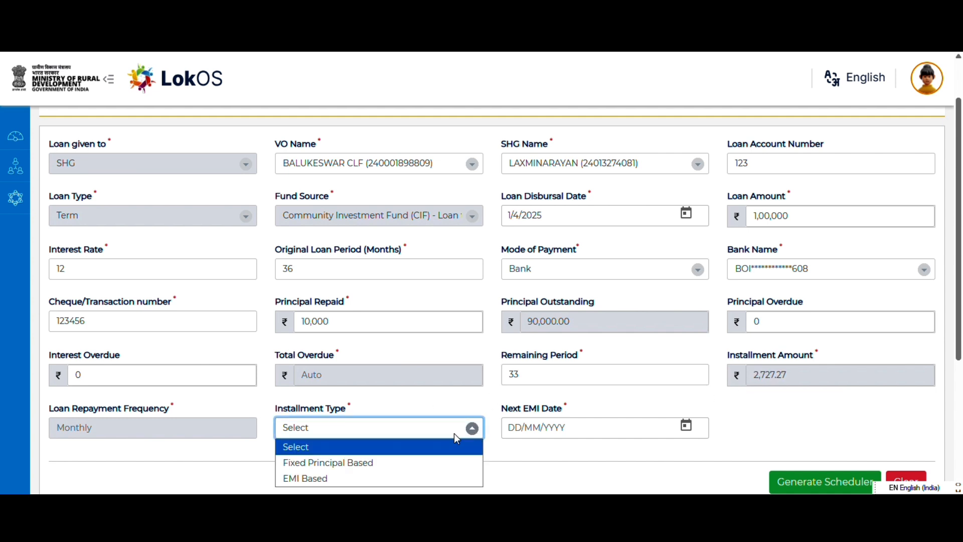
left_click(350, 463)
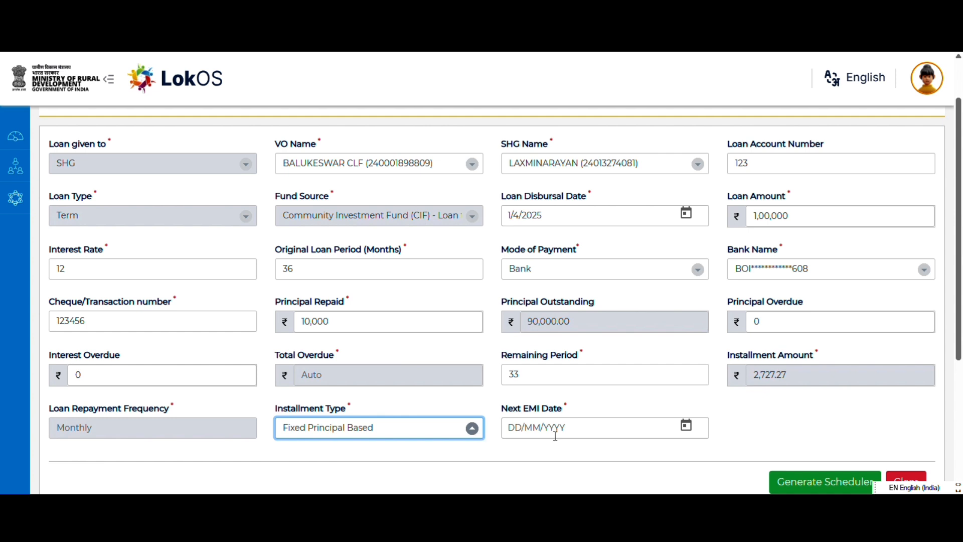
- Set the next EMI date to 4/7/2025
left_click(686, 426)
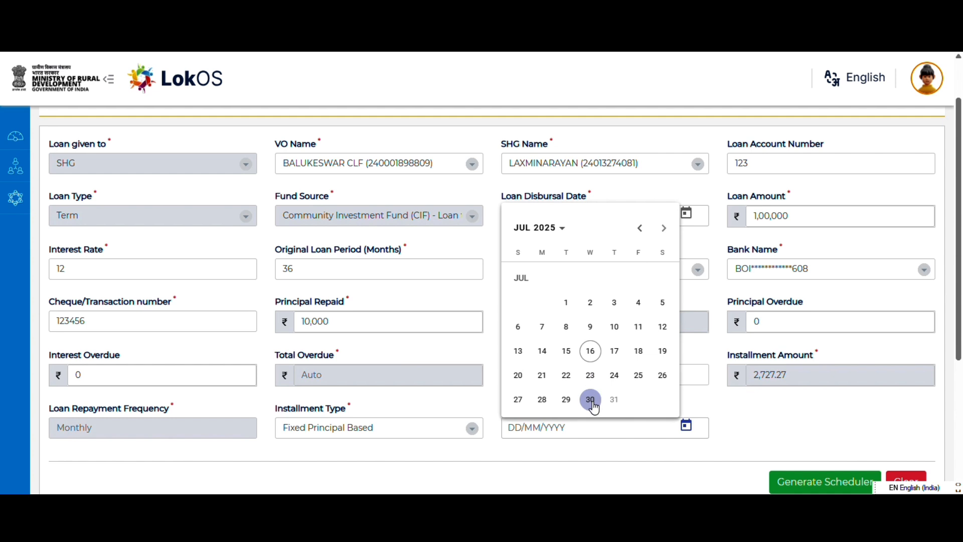
left_click(640, 197)
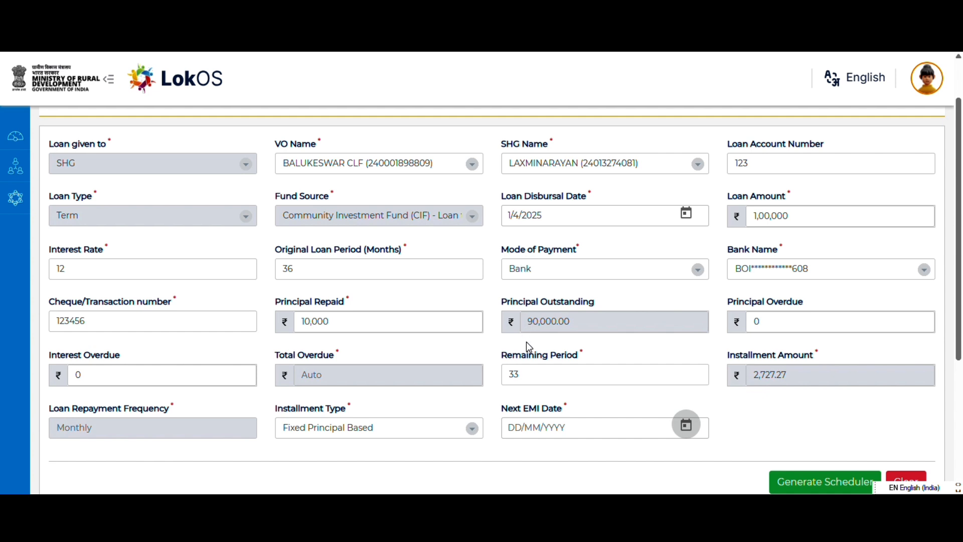
left_click(695, 429)
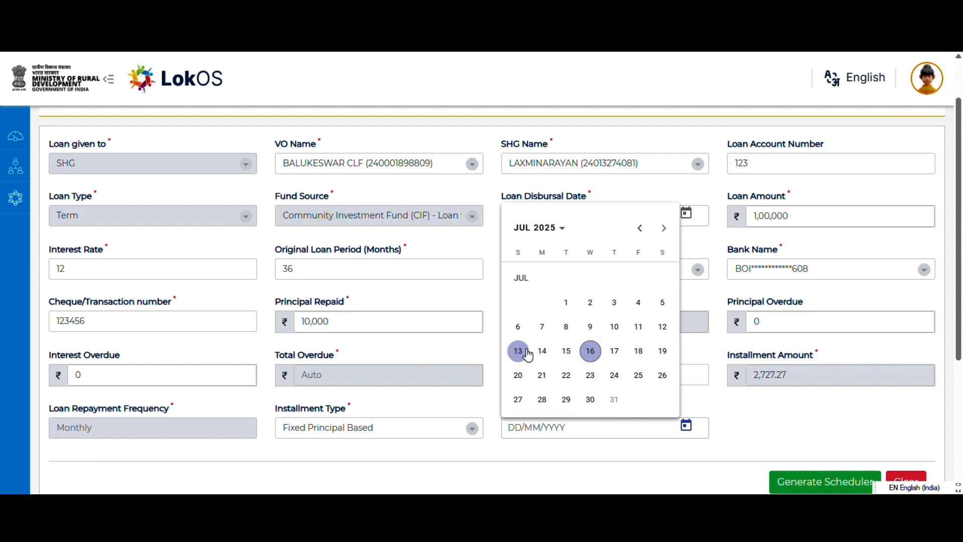
left_click(698, 426)
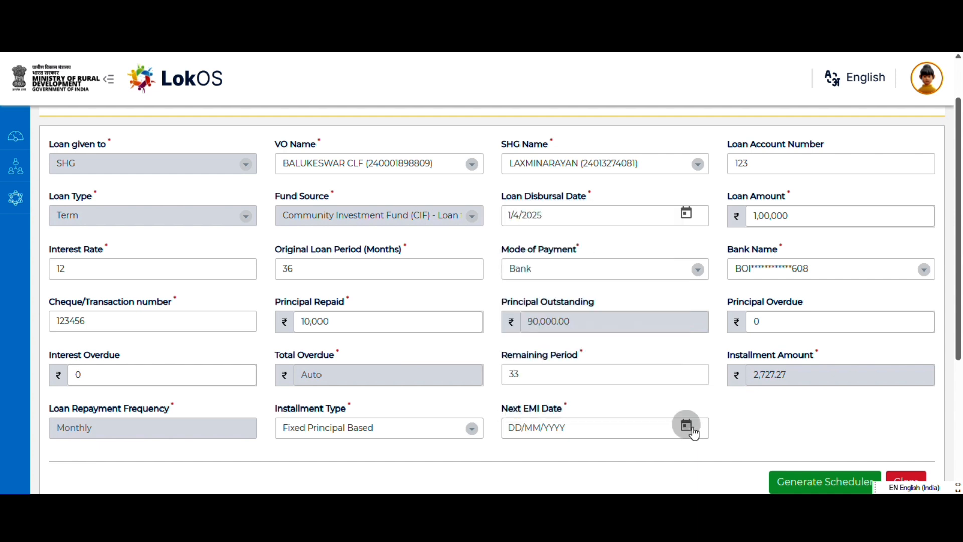
left_click(686, 426)
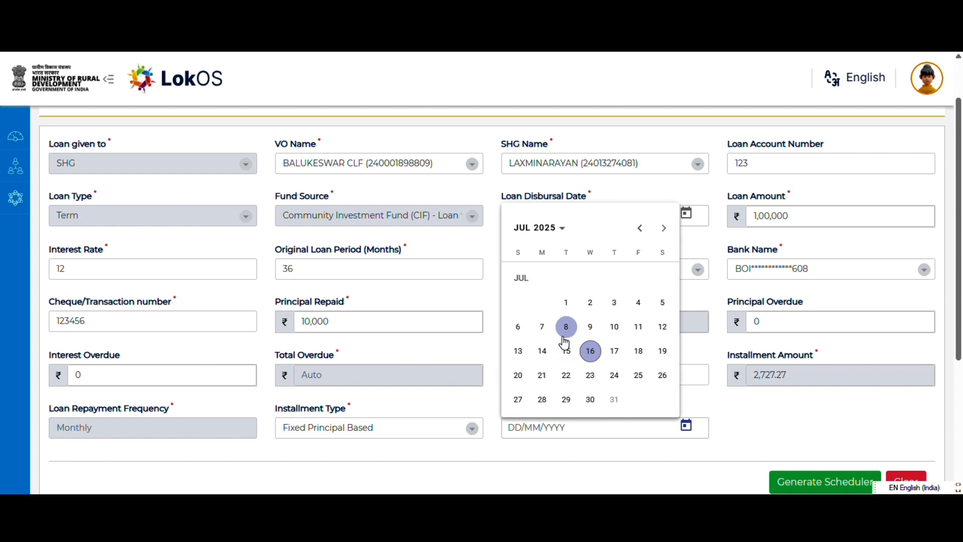
left_click(639, 303)
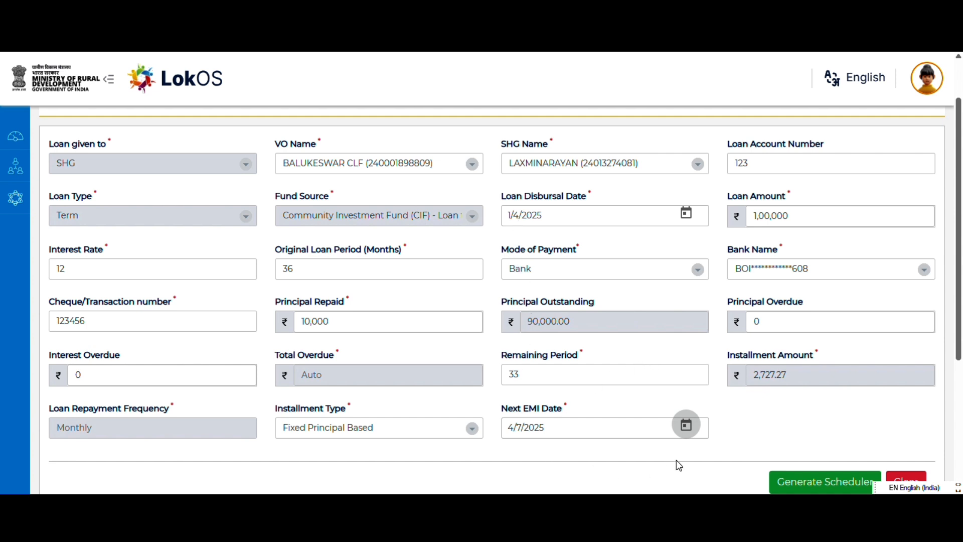
- Generate the loan's installment schedule, review it through the last installment and save it
scroll(677, 452, "down", 1)
left_click(802, 424)
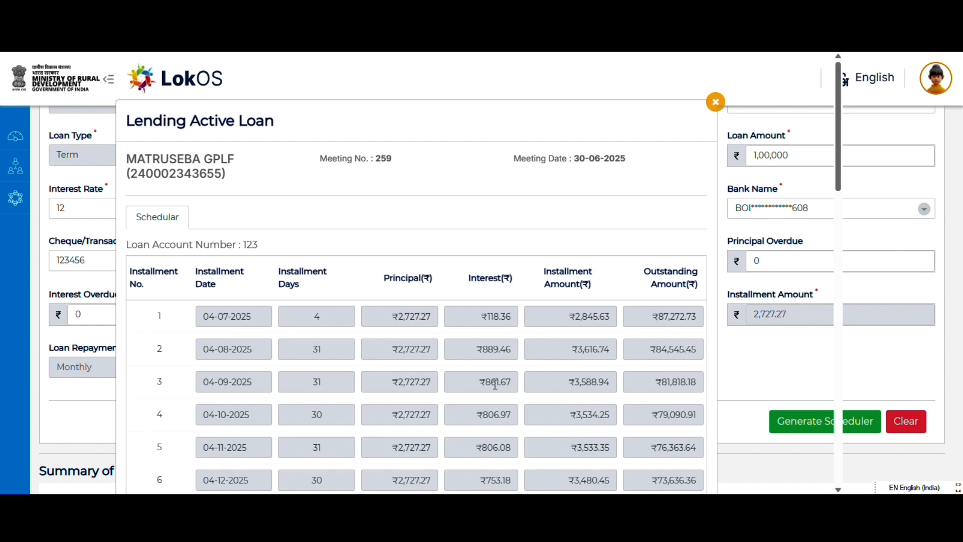
scroll(418, 373, "down", 5)
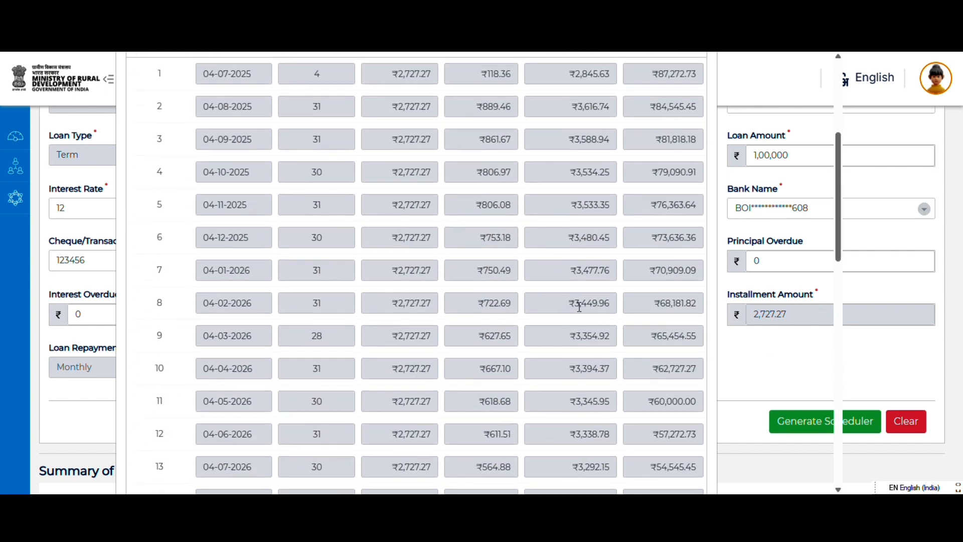
scroll(575, 309, "down", 11)
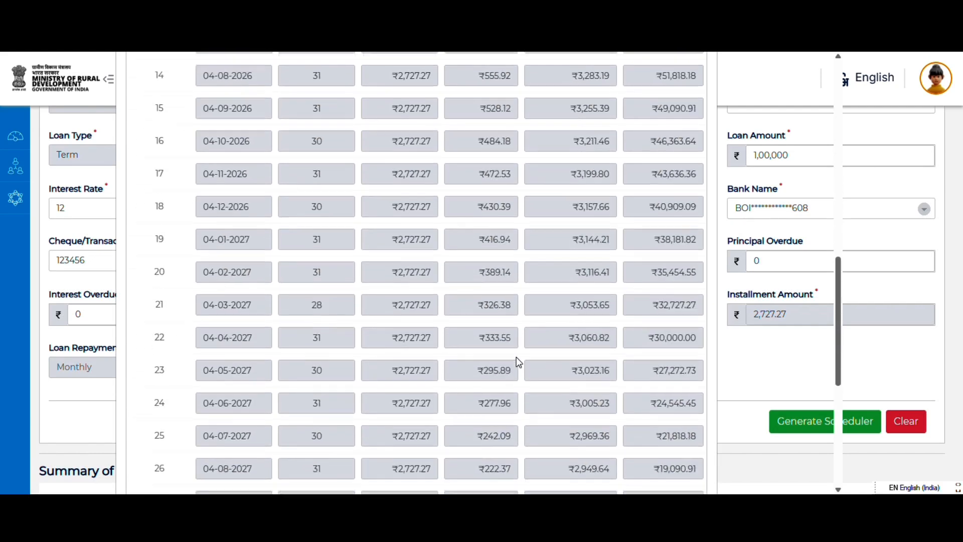
scroll(476, 371, "down", 3)
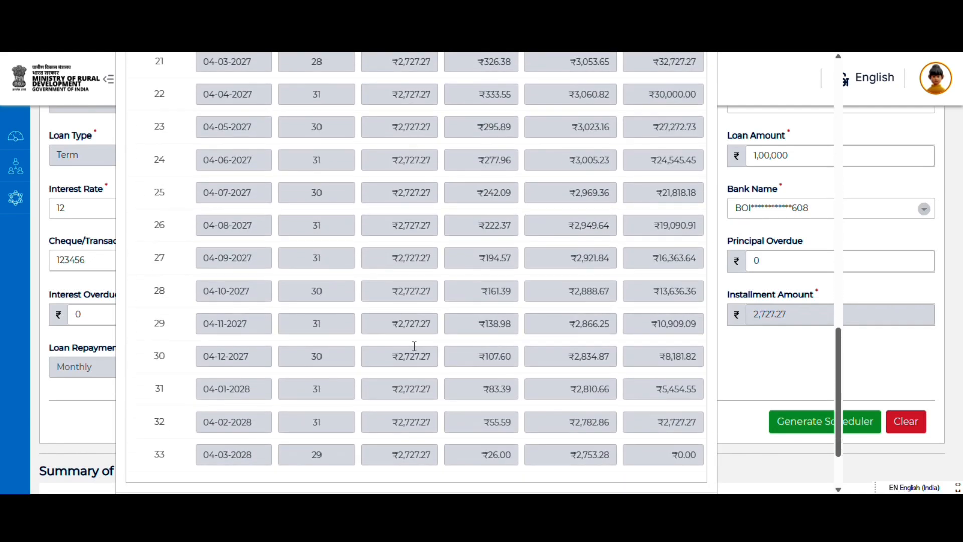
scroll(414, 346, "down", 2)
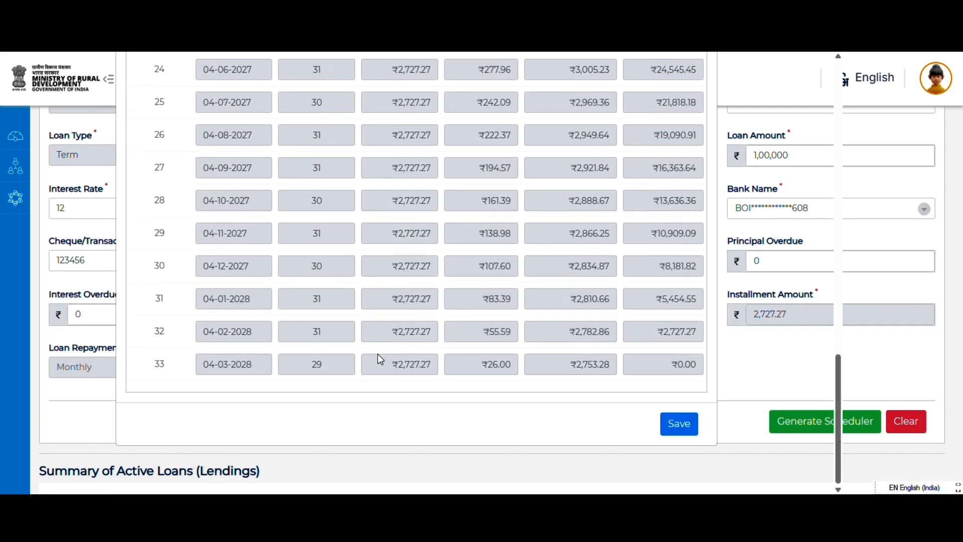
left_click(689, 429)
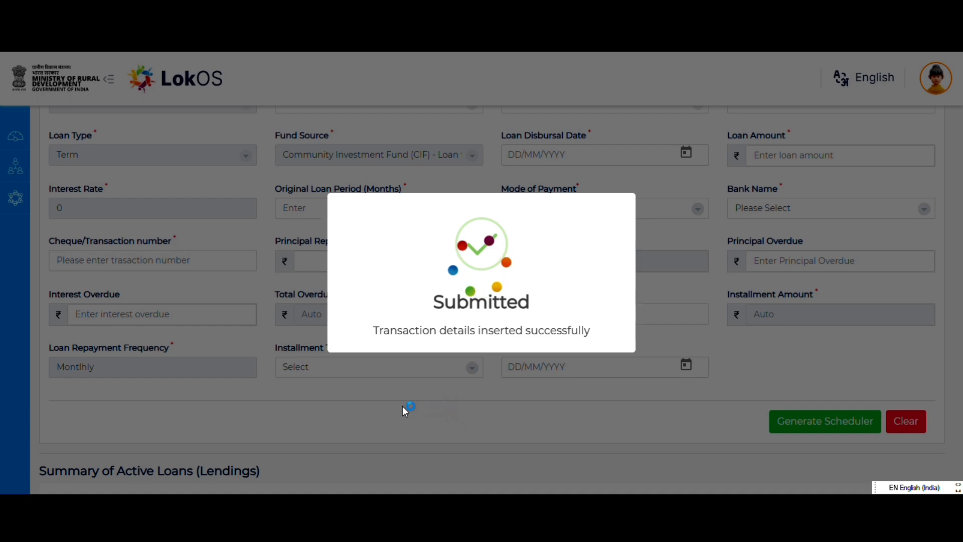
- Delete the LAXMINARAYAN loan of ₹1,00,000 from the Summary of Active Loans (Lendings) and confirm the deletion
scroll(403, 405, "down", 4)
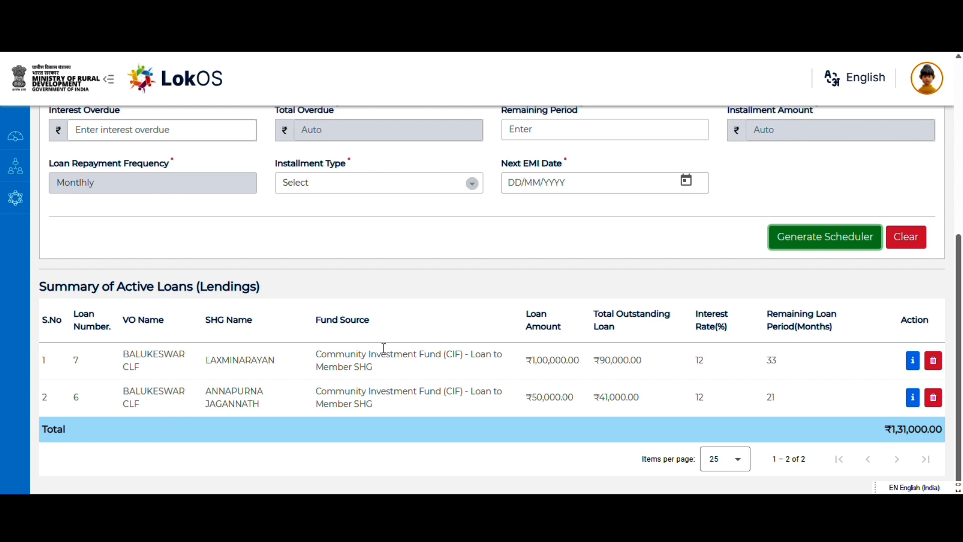
left_click_drag(53, 363, 883, 378)
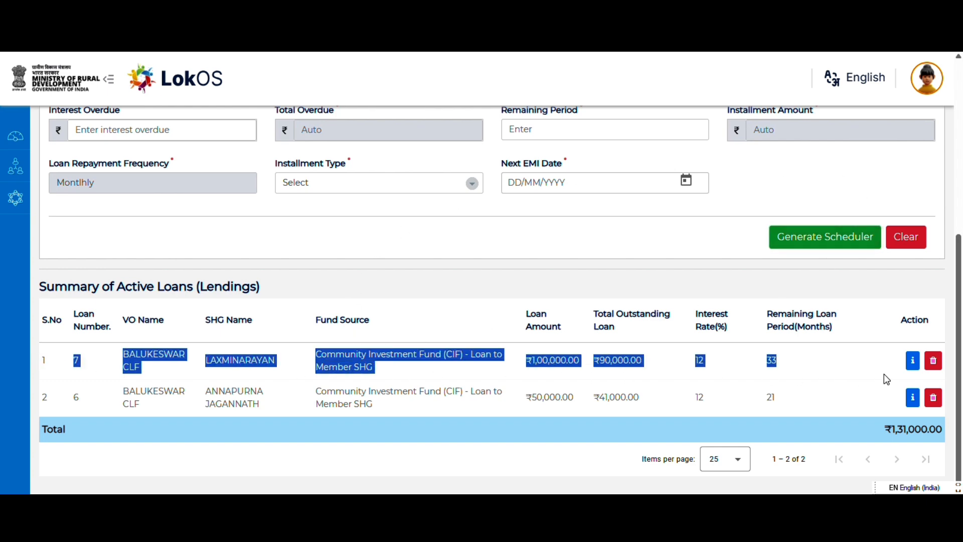
left_click(934, 360)
left_click(420, 352)
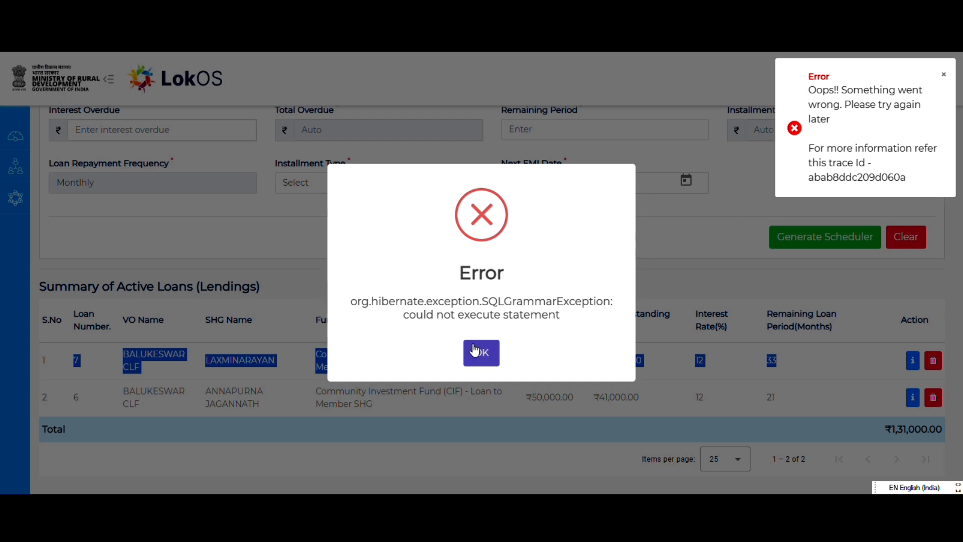
left_click(480, 369)
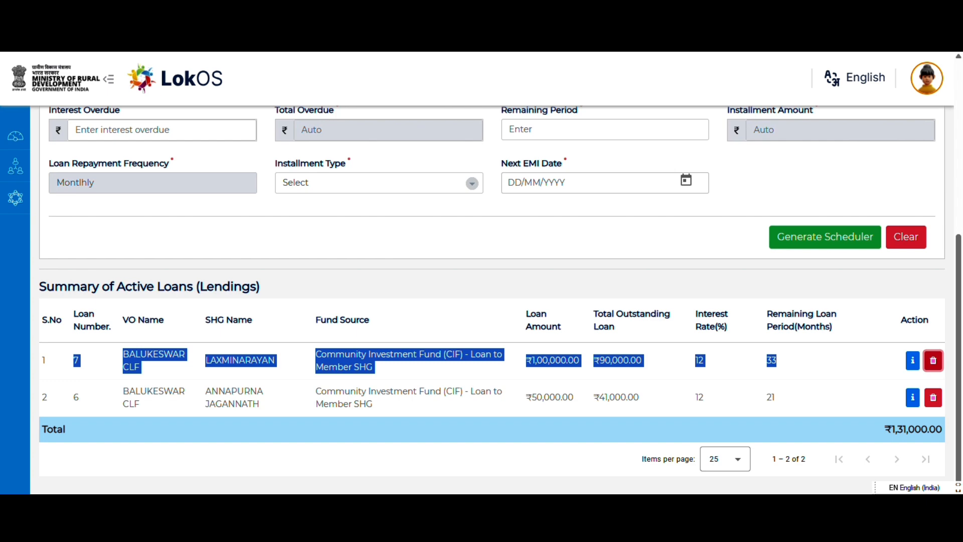
- Reload the page and check the loans listed in the Summary of Active Loans (Lendings)
key("F5")
scroll(239, 331, "down", 5)
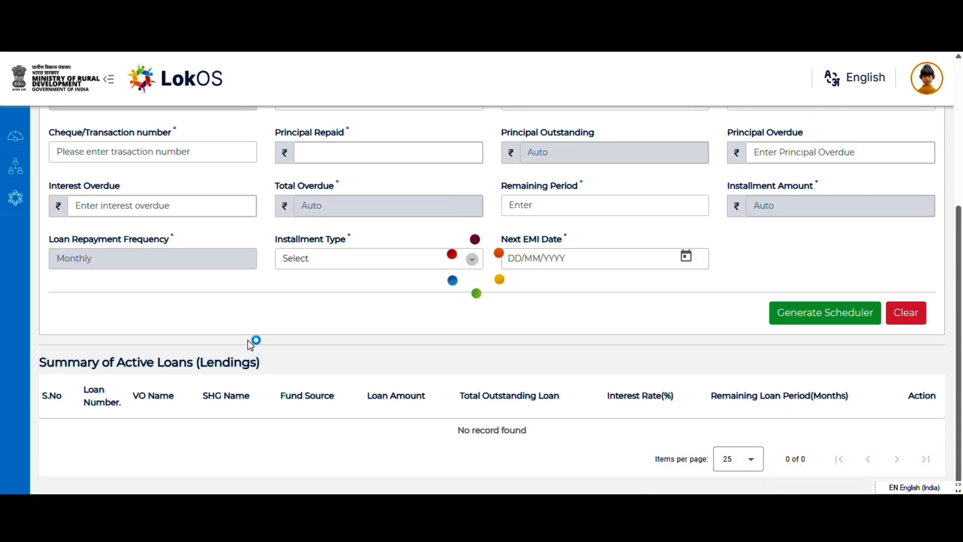
scroll(246, 344, "down", 1)
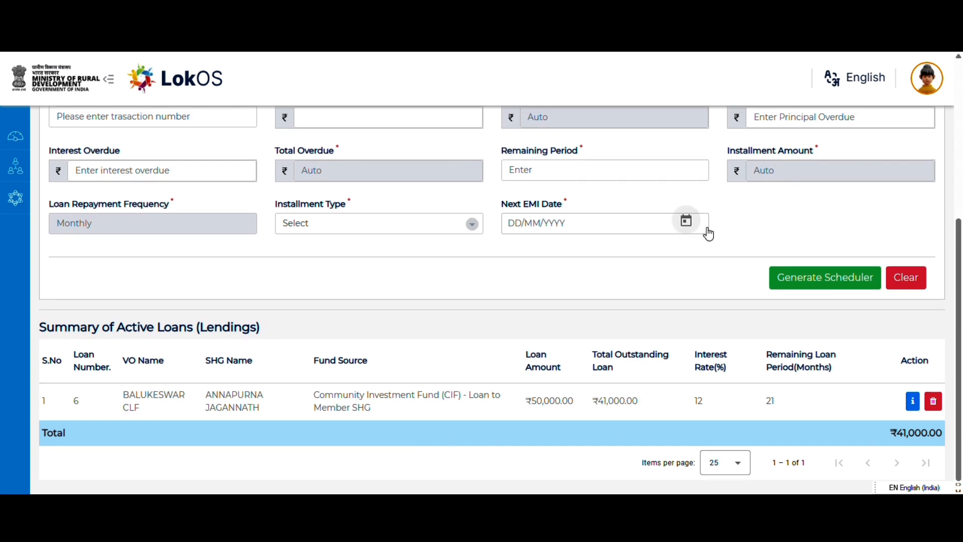
- Return to the Cut Off Meeting overview and dismiss the error notification
scroll(709, 233, "up", 5)
left_click(912, 123)
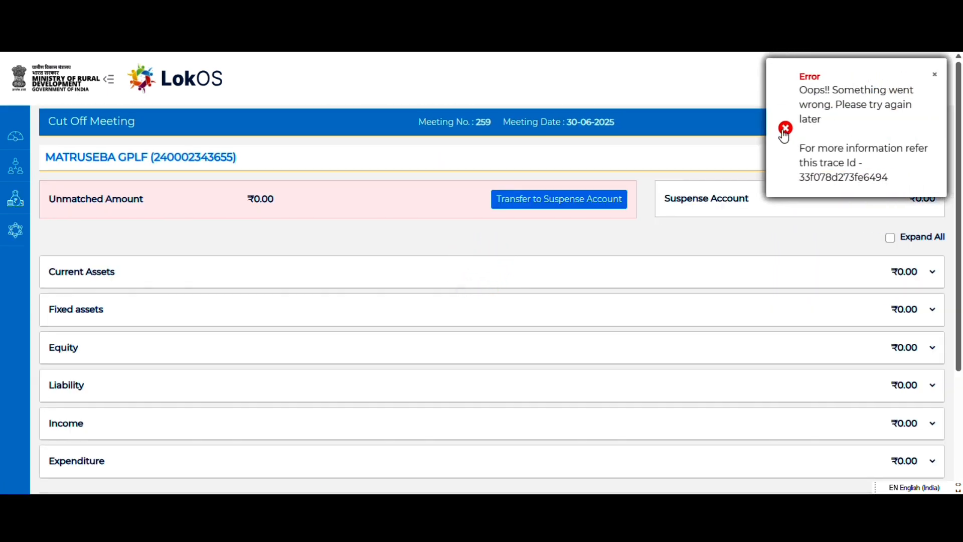
left_click(785, 135)
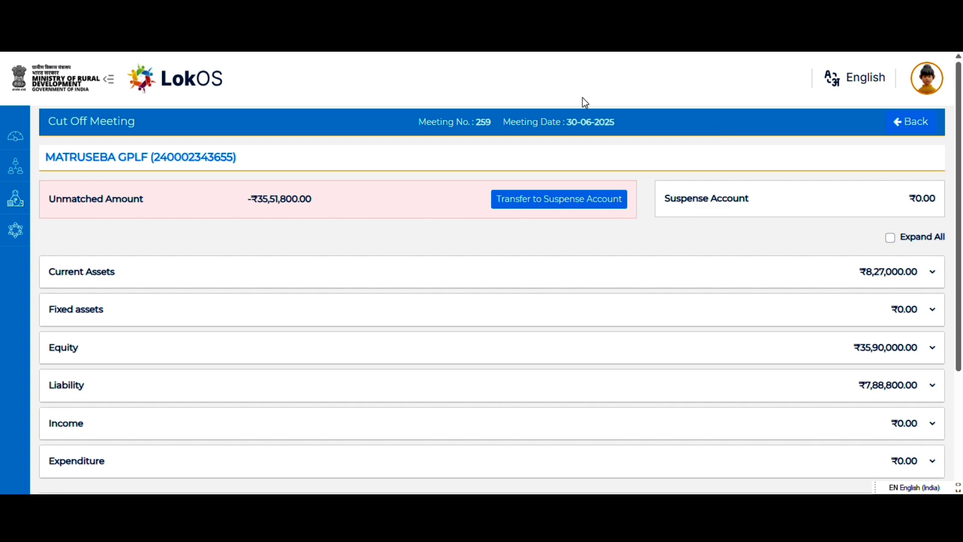